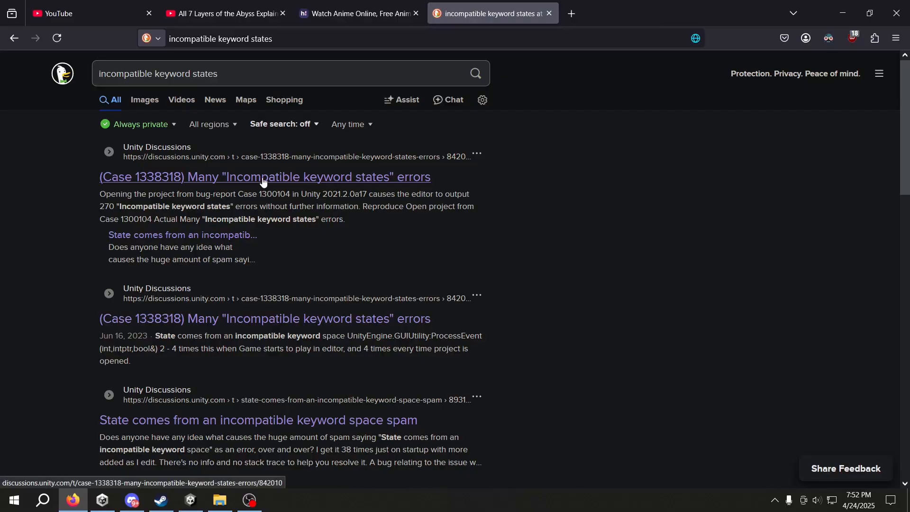
# Step: Read the Unity Discussions thread about many "Incompatible keyword states" errors, including the staff replies on the shader keyword system
pyautogui.click(263, 180)
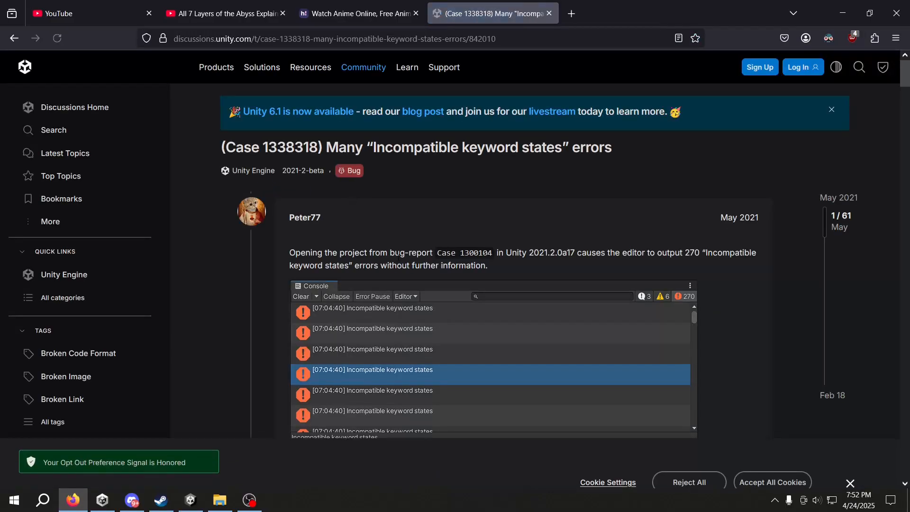
pyautogui.scroll(-3, 476, 221)
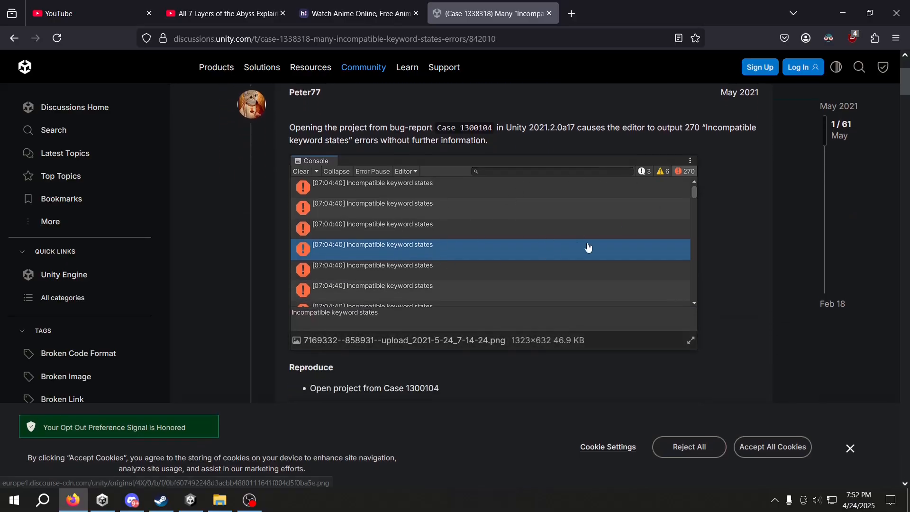
pyautogui.scroll(-4, 592, 234)
pyautogui.scroll(-4, 592, 233)
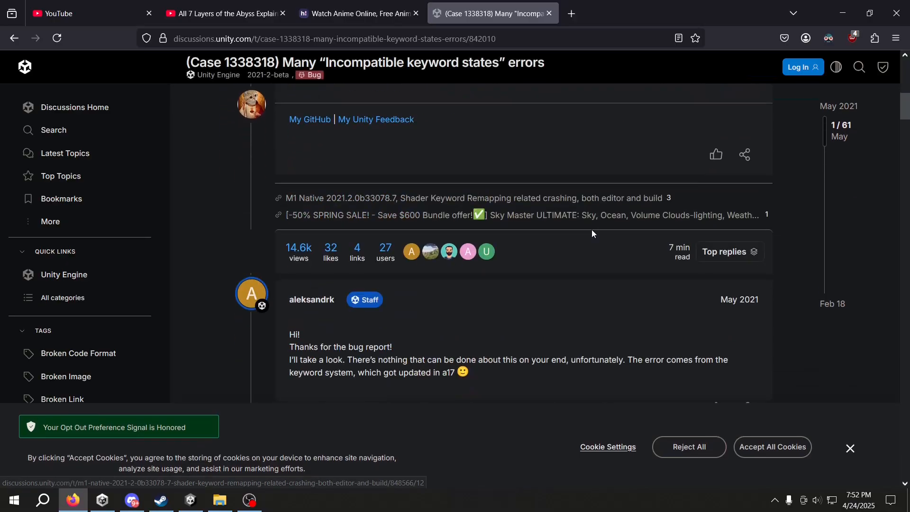
pyautogui.scroll(-4, 592, 233)
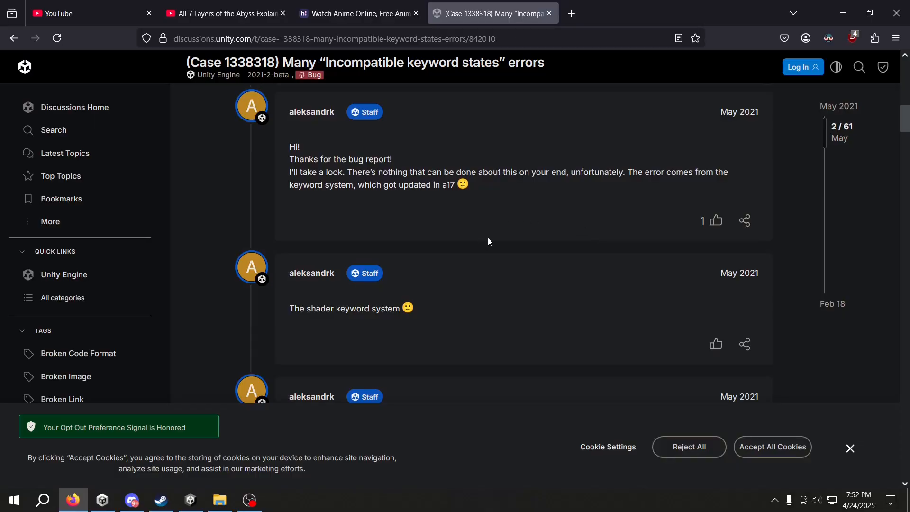
pyautogui.scroll(-2, 524, 237)
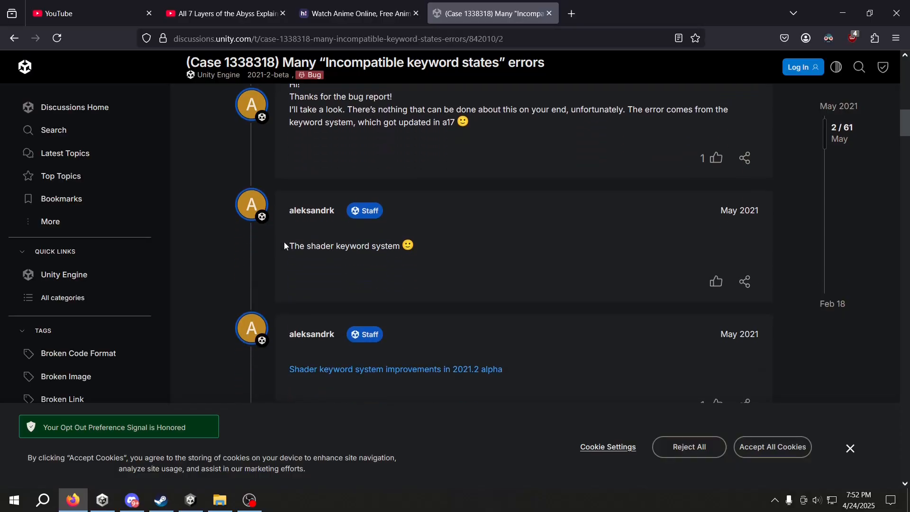
pyautogui.moveTo(285, 245); pyautogui.dragTo(478, 245)
pyautogui.click(478, 246)
pyautogui.scroll(-4, 479, 246)
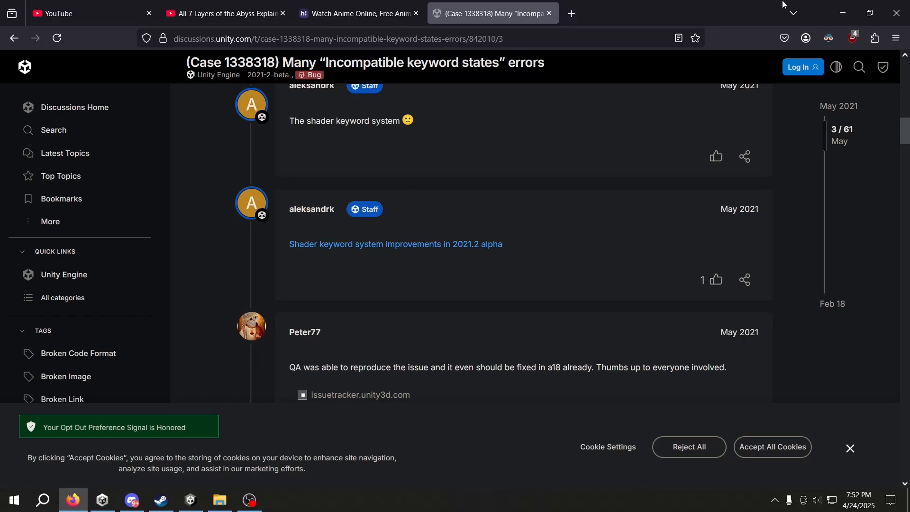
# Step: Switch to the Unity editor, open the Blank scene and clear the console
pyautogui.click(842, 13)
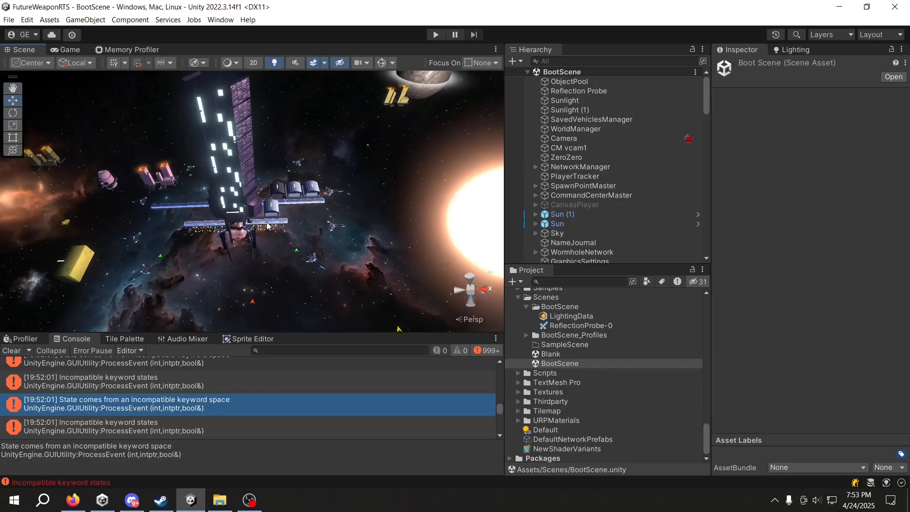
pyautogui.doubleClick(555, 354)
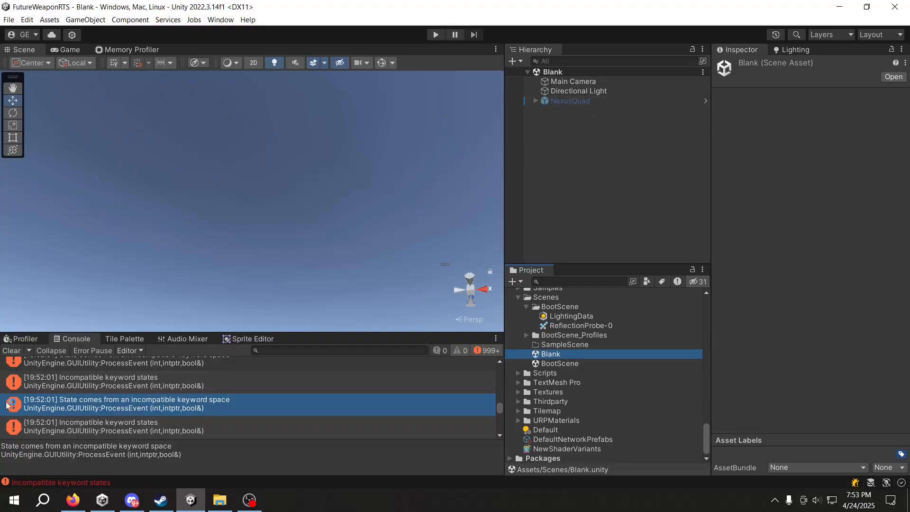
pyautogui.click(11, 350)
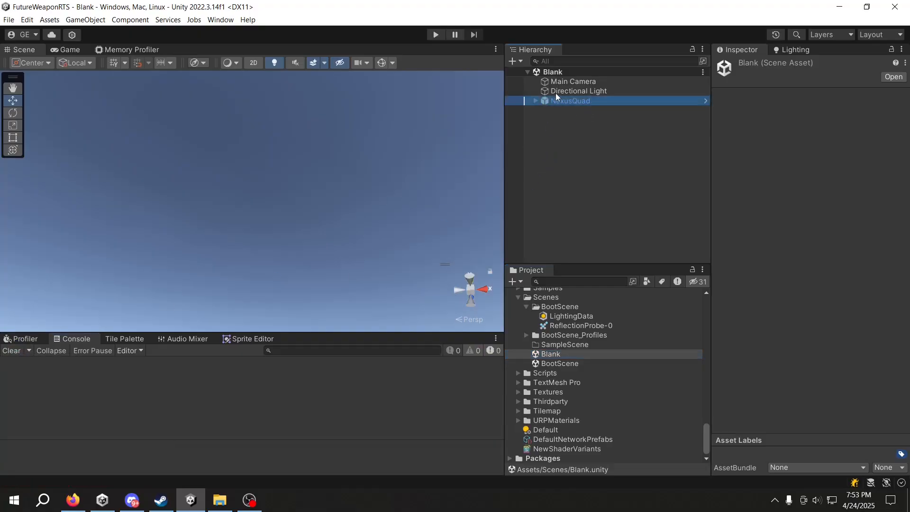
# Step: Activate the NexusQuad object in the Blank scene and frame it in the Scene view
pyautogui.click(556, 101)
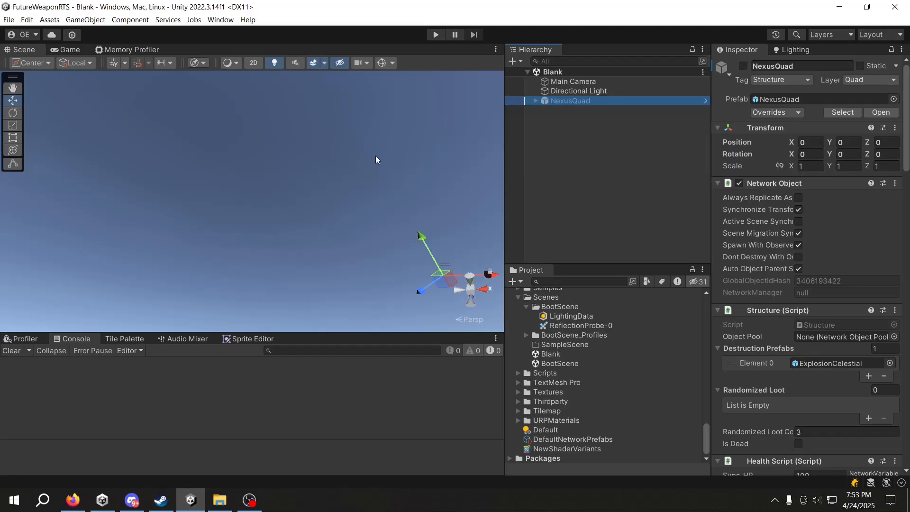
pyautogui.click(743, 66)
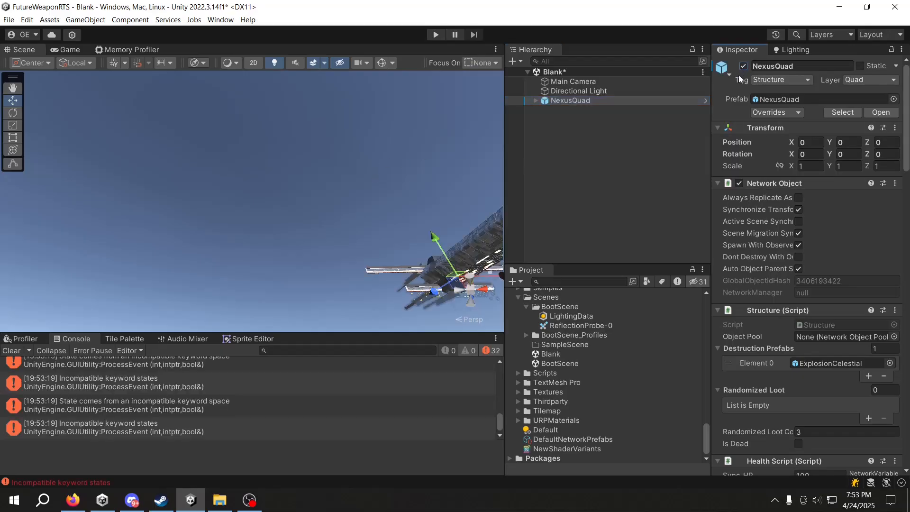
pyautogui.press('f')
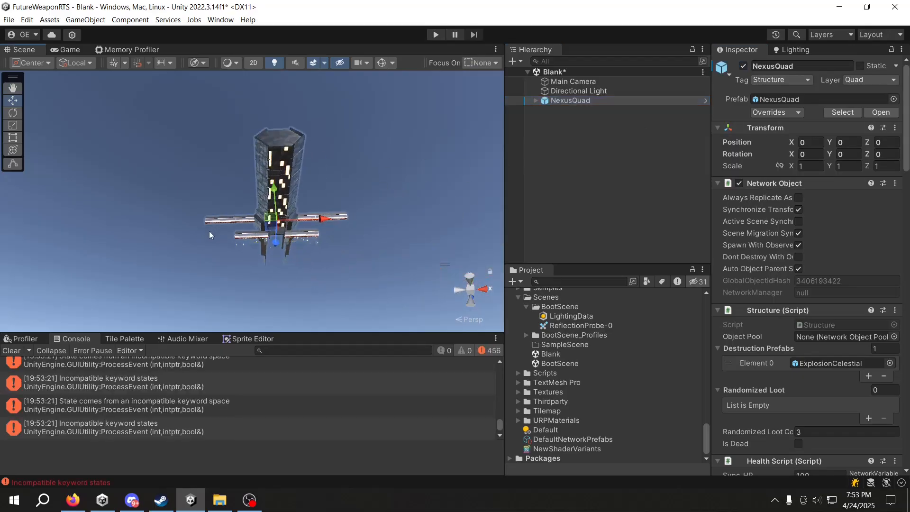
pyautogui.moveTo(144, 248); pyautogui.dragTo(499, 179, button='middle')
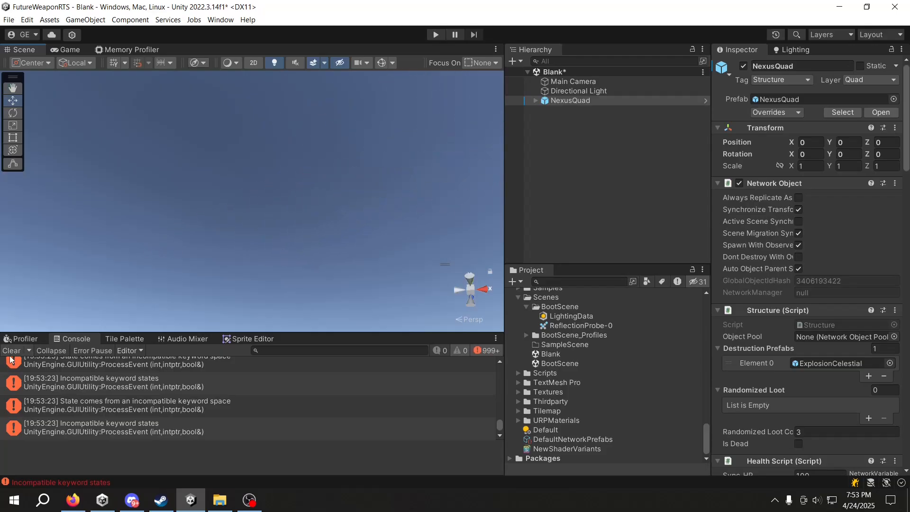
# Step: Clear the console and check whether the keyword errors recur while NexusQuad is in view
pyautogui.click(12, 351)
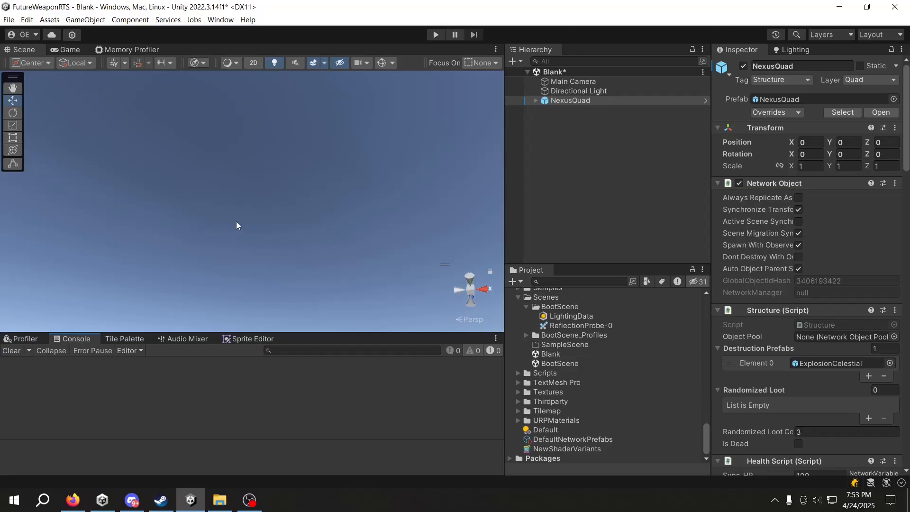
pyautogui.moveTo(352, 197); pyautogui.dragTo(213, 236, button='middle')
pyautogui.click(10, 351)
pyautogui.moveTo(382, 219); pyautogui.dragTo(193, 207, button='middle')
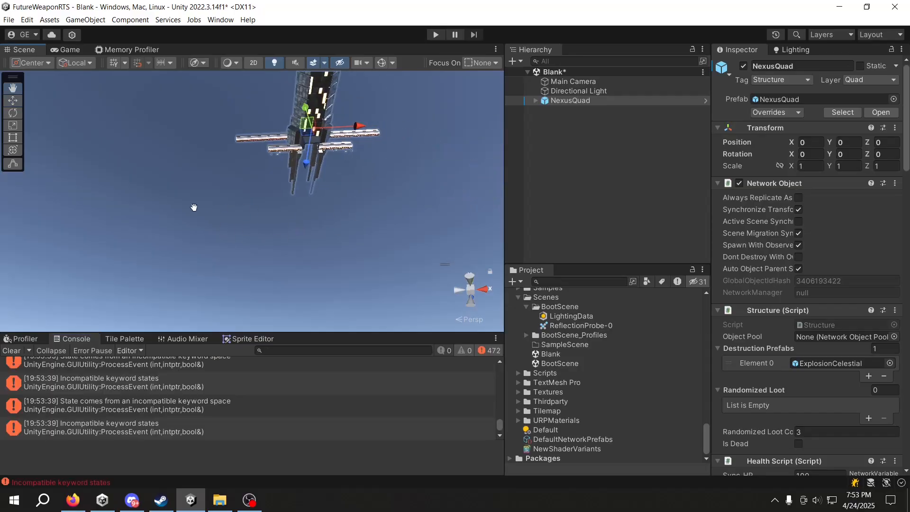
pyautogui.scroll(4, 282, 164)
pyautogui.moveTo(363, 162); pyautogui.dragTo(285, 244, button='middle')
# Step: Deactivate the NexusQuad children from SkyScraper through Grid and clear the console
pyautogui.click(536, 101)
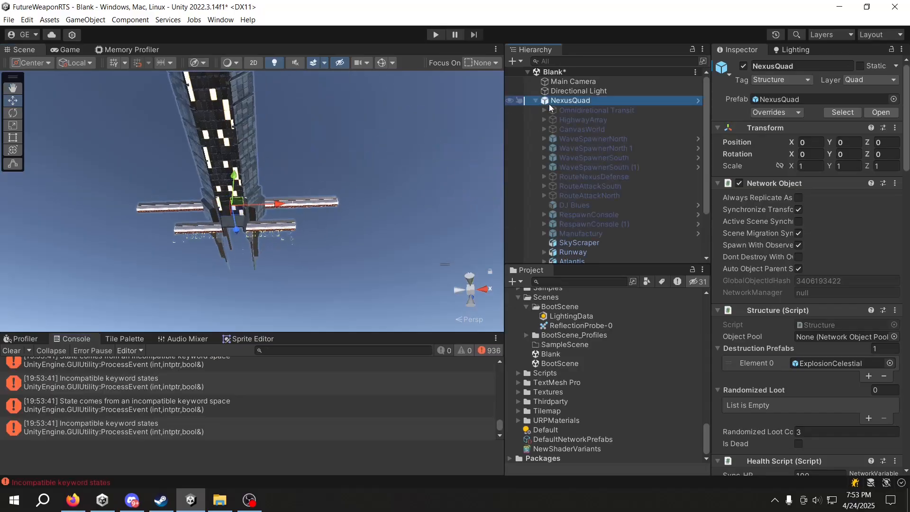
pyautogui.click(576, 110)
pyautogui.scroll(-5, 579, 180)
pyautogui.click(578, 183)
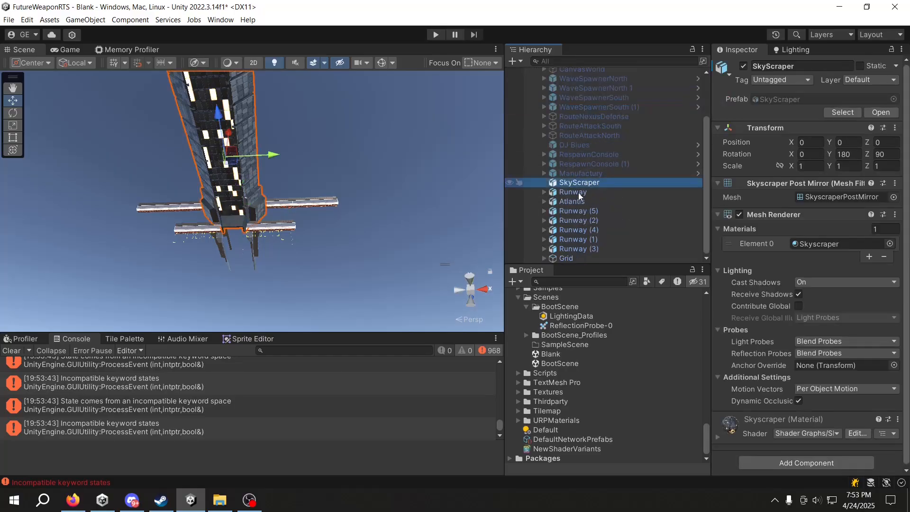
pyautogui.keyDown('shift'); pyautogui.click(574, 258); pyautogui.keyUp('shift')
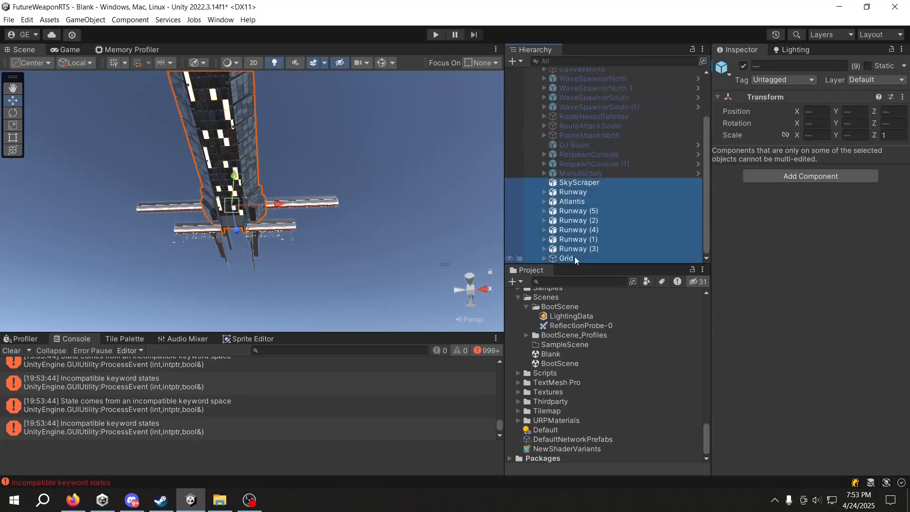
pyautogui.click(742, 66)
pyautogui.click(11, 350)
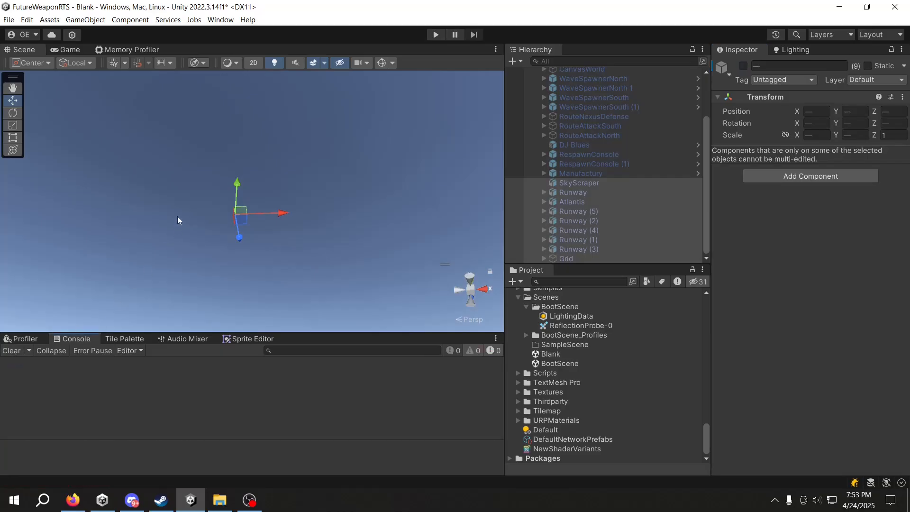
# Step: Activate the NexusQuad children from Omnidiretional Transit through DJ Blues
pyautogui.scroll(3, 584, 165)
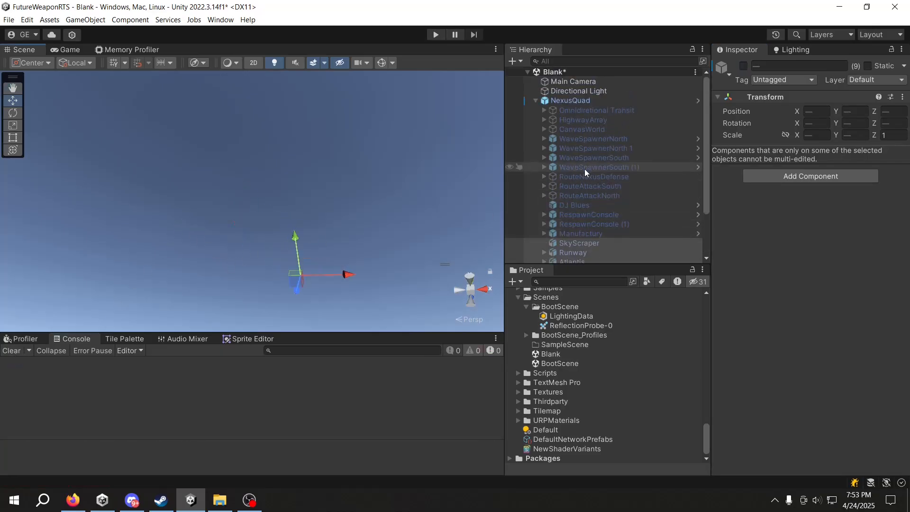
pyautogui.click(374, 191)
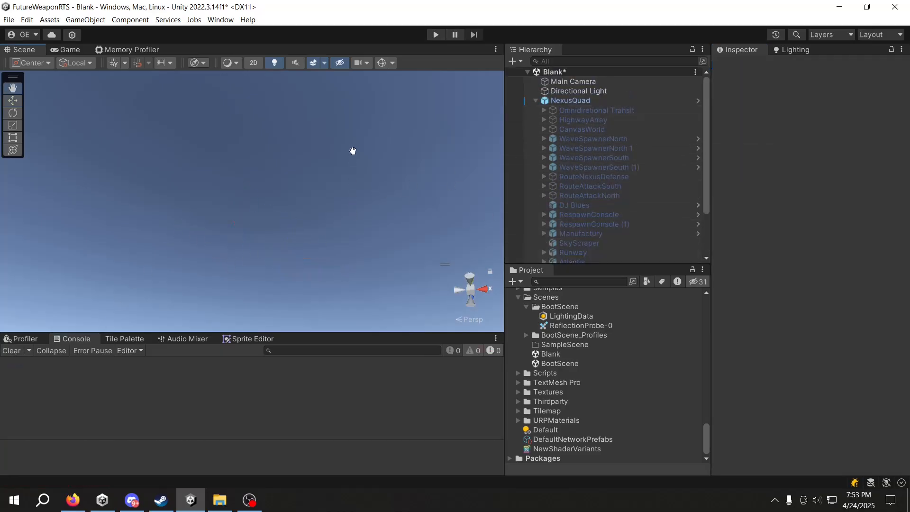
pyautogui.click(642, 110)
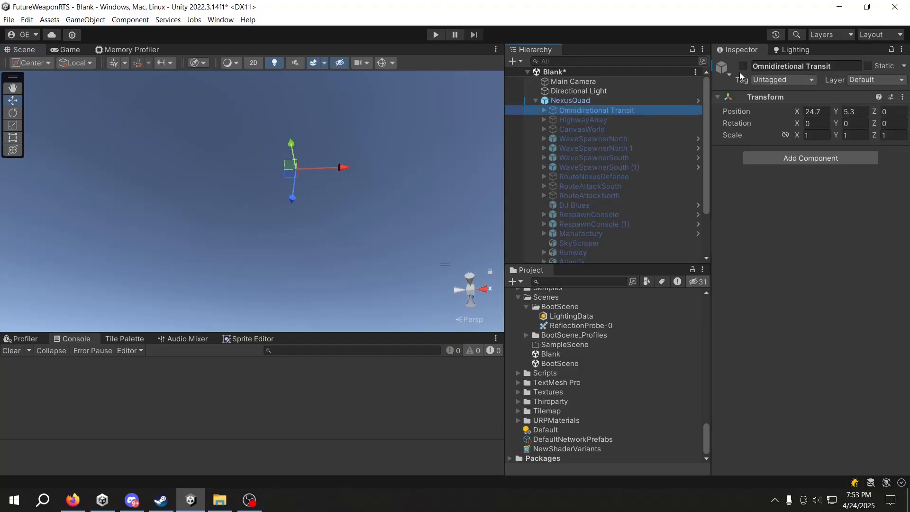
pyautogui.click(604, 121)
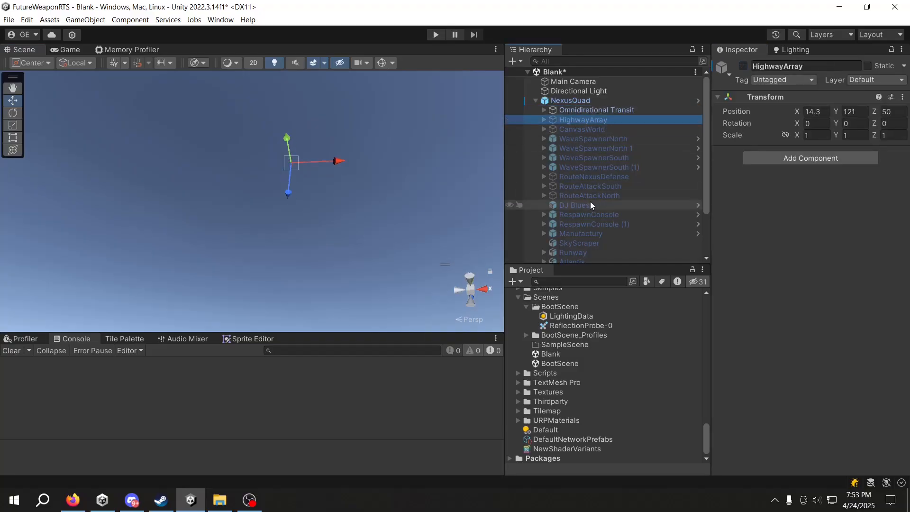
pyautogui.keyDown('shift'); pyautogui.click(590, 204); pyautogui.keyUp('shift')
pyautogui.scroll(-3, 590, 199)
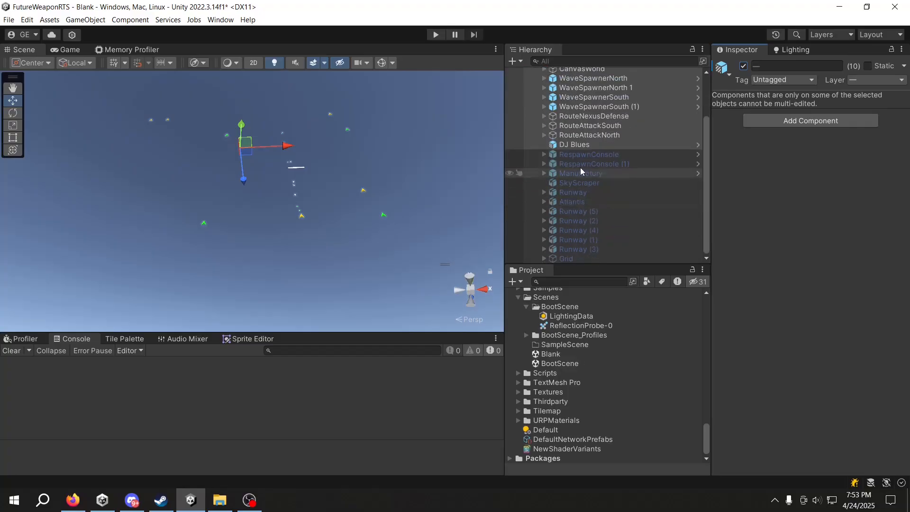
# Step: Activate the NexusQuad children from RespawnConsole through Runway (3), and examine the SkyScraper model while watching for console errors
pyautogui.click(583, 156)
pyautogui.keyDown('shift'); pyautogui.click(579, 248); pyautogui.keyUp('shift')
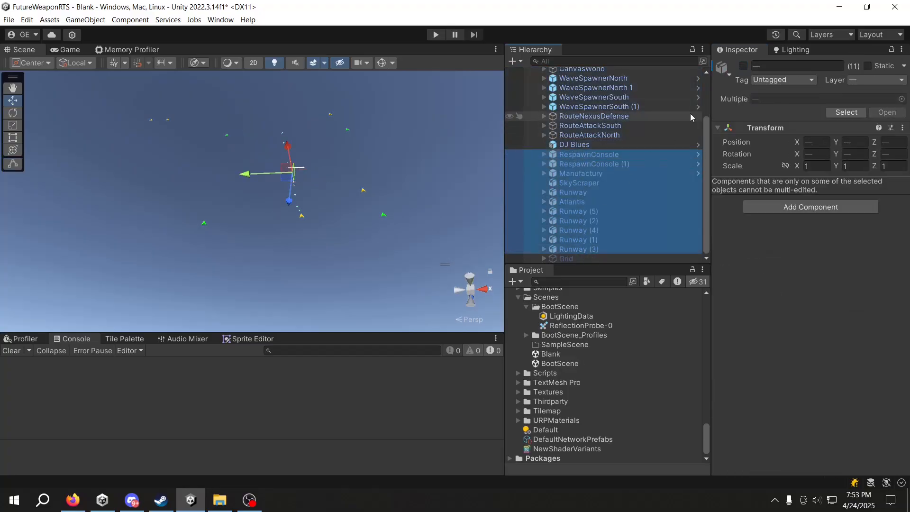
pyautogui.click(743, 75)
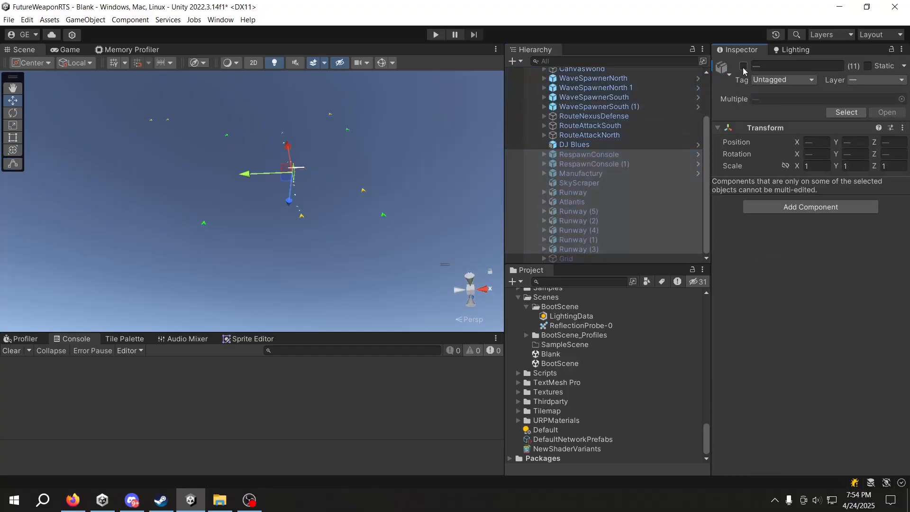
pyautogui.click(744, 65)
pyautogui.click(572, 183)
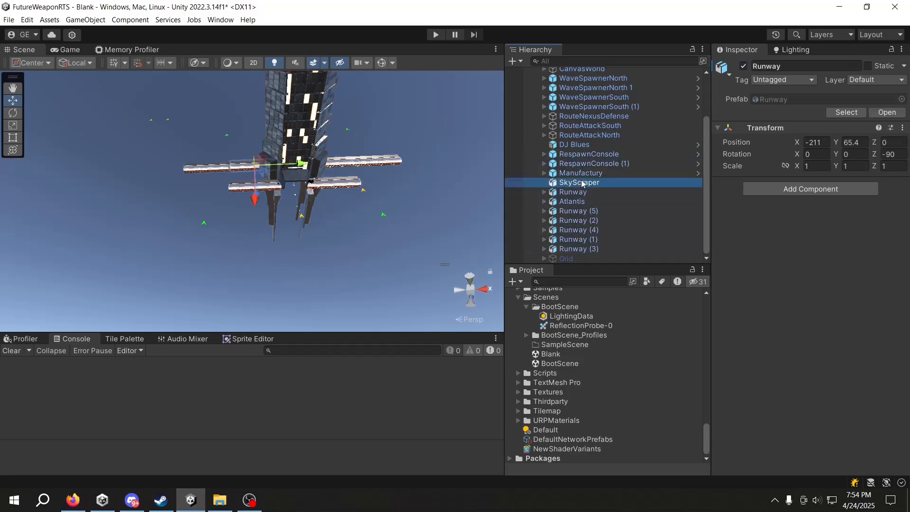
pyautogui.scroll(4, 307, 226)
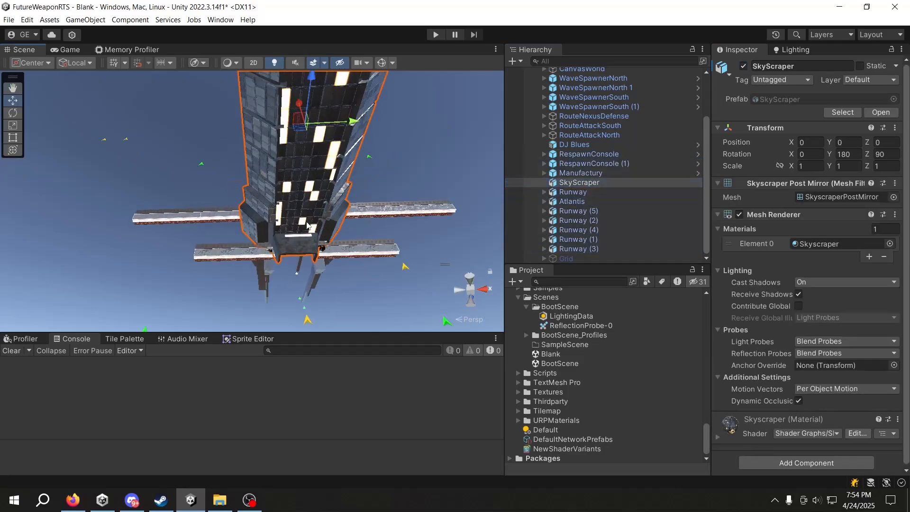
pyautogui.scroll(-4, 299, 239)
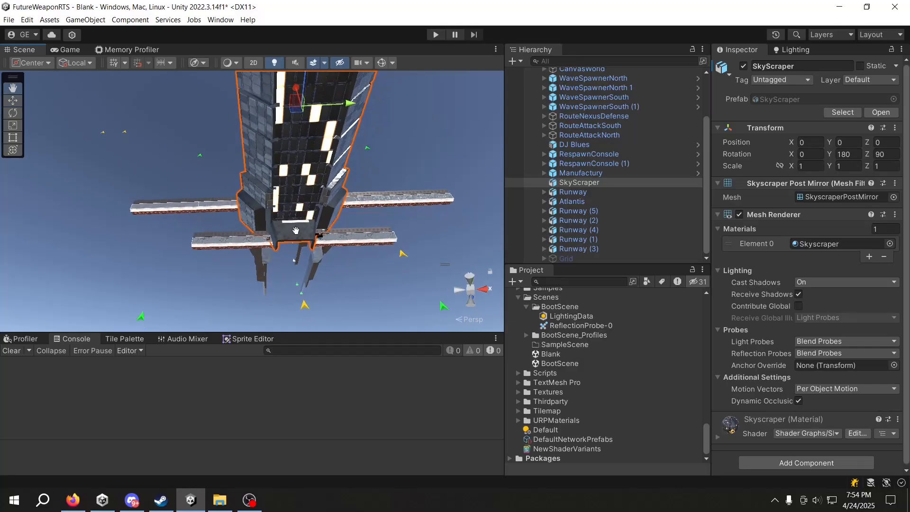
pyautogui.scroll(5, 291, 232)
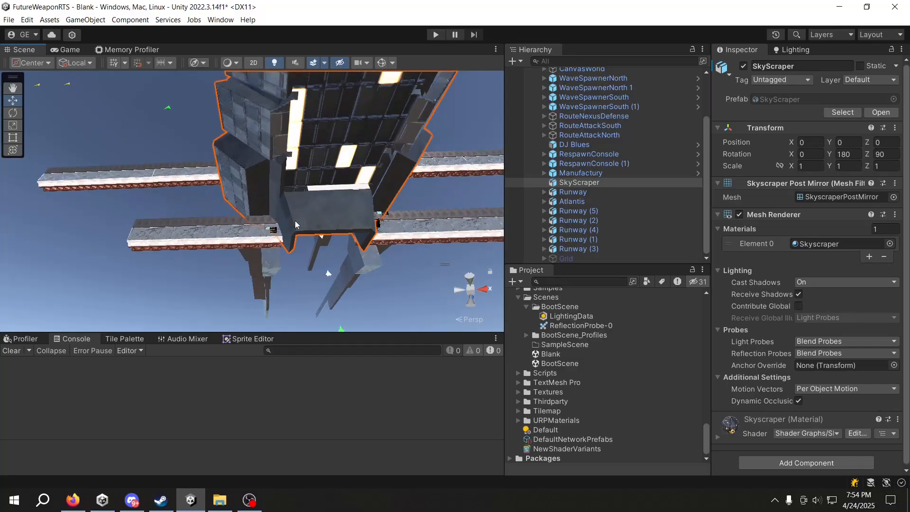
pyautogui.scroll(-5, 295, 220)
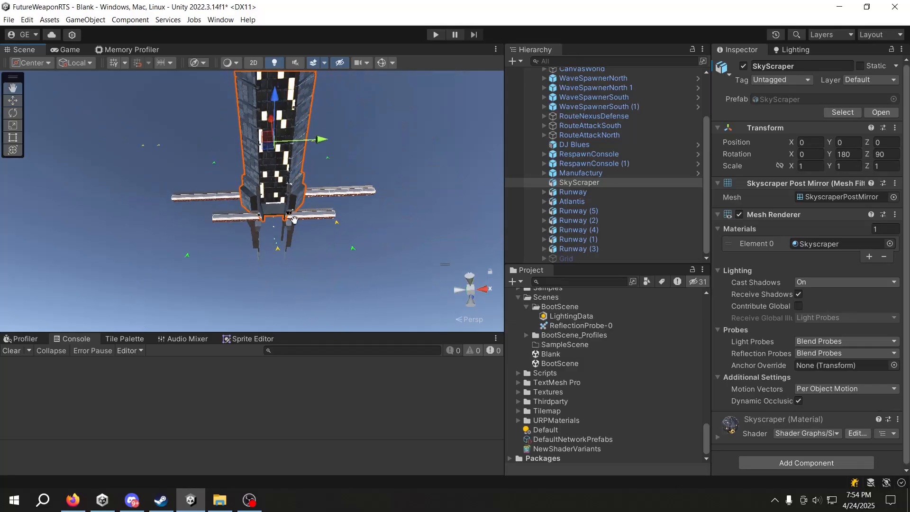
# Step: Activate the Grid object under NexusQuad to test it for keyword errors, and expand its children
pyautogui.click(562, 256)
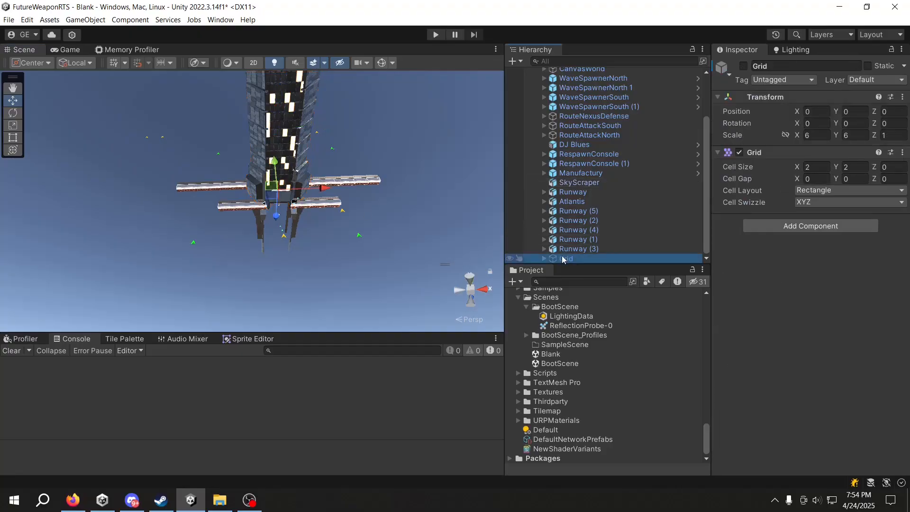
pyautogui.scroll(2, 299, 212)
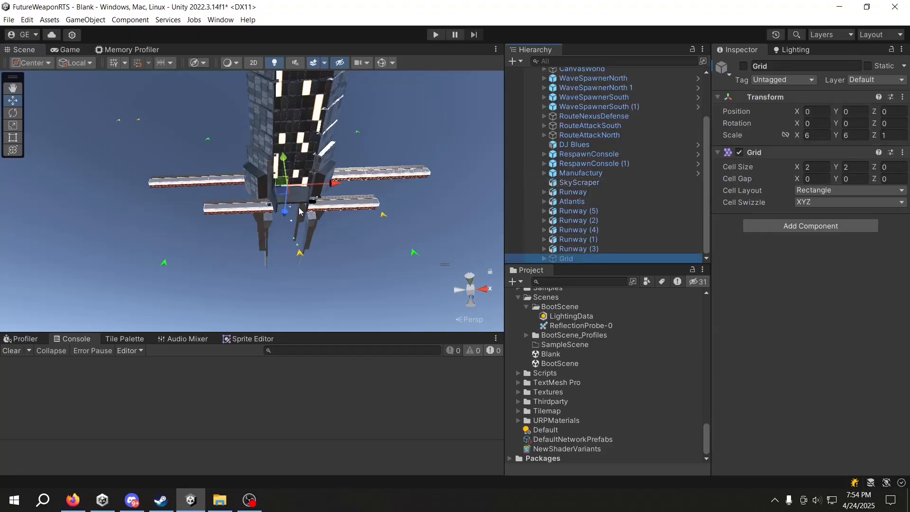
pyautogui.click(744, 66)
pyautogui.press('w')
pyautogui.press('d')
pyautogui.moveTo(286, 257); pyautogui.dragTo(285, 257, button='right')
pyautogui.scroll(10, 285, 262)
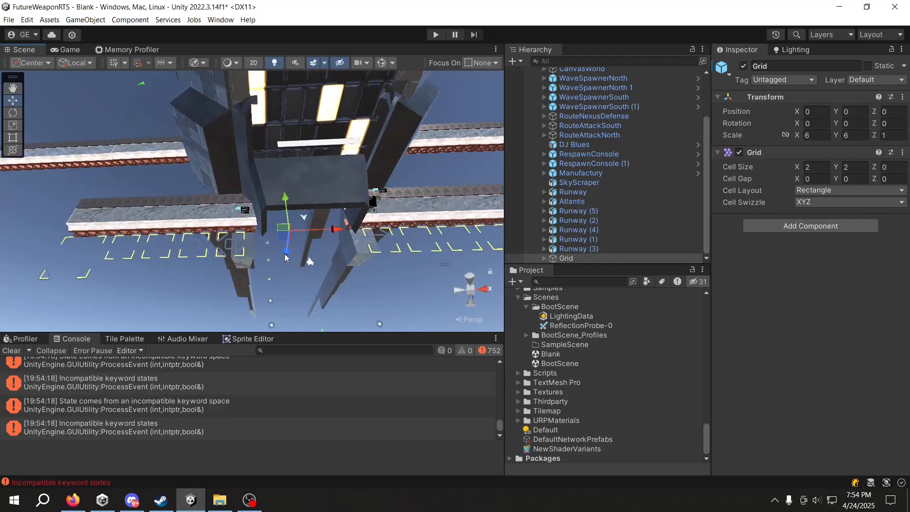
pyautogui.moveTo(285, 262)
pyautogui.mouseDown(button='middle')
pyautogui.moveTo(303, 242)
pyautogui.moveTo(297, 248)
pyautogui.mouseUp(button='middle')
pyautogui.click(544, 258)
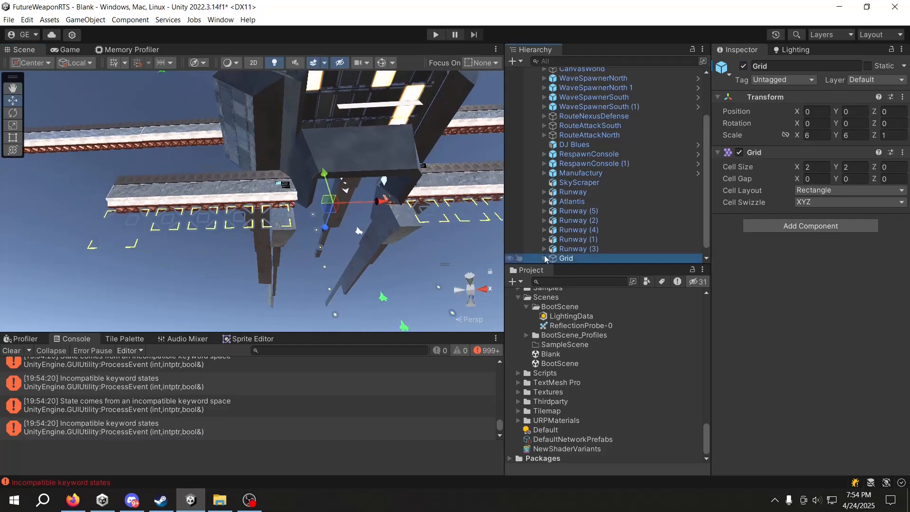
# Step: Select the Tilemap under Grid and locate the Line material used by its Tilemap Renderer in the project
pyautogui.click(576, 258)
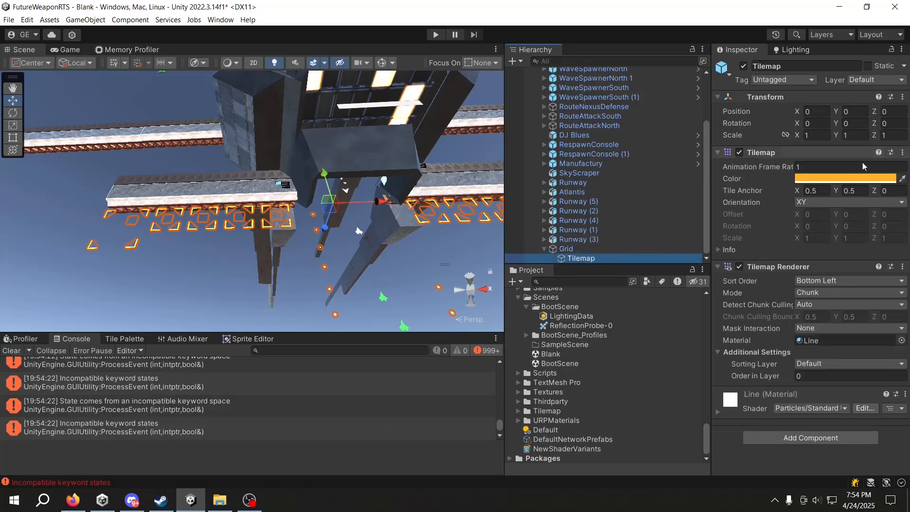
pyautogui.click(820, 343)
pyautogui.rightClick(820, 344)
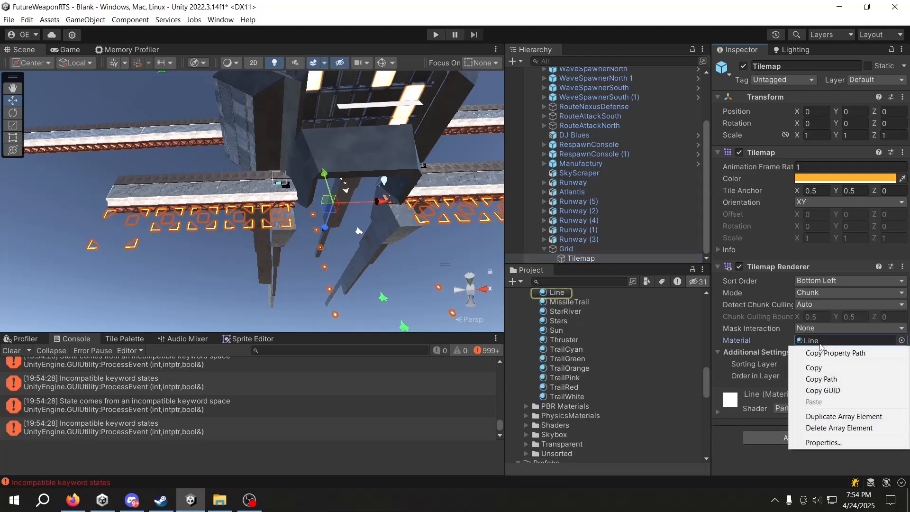
pyautogui.click(822, 344)
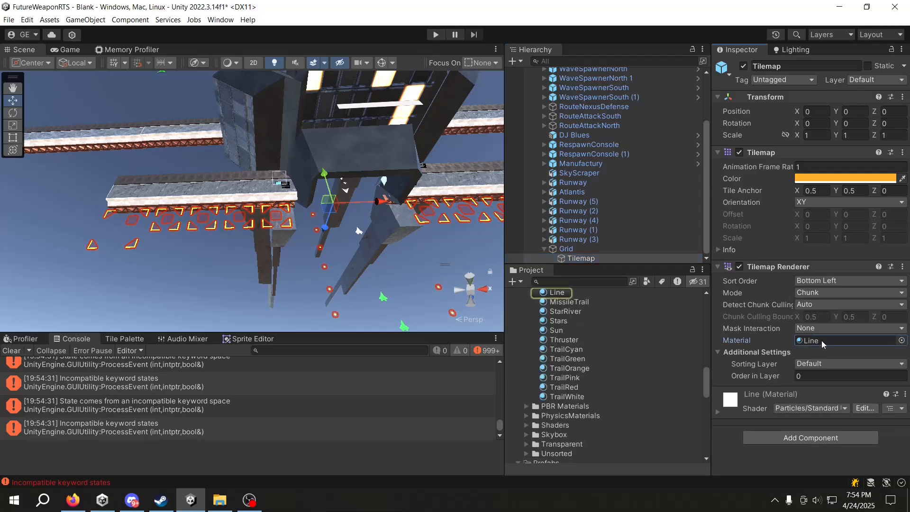
# Step: Set the Tilemap Renderer's material to Sprites-Default and clear the console
pyautogui.click(902, 341)
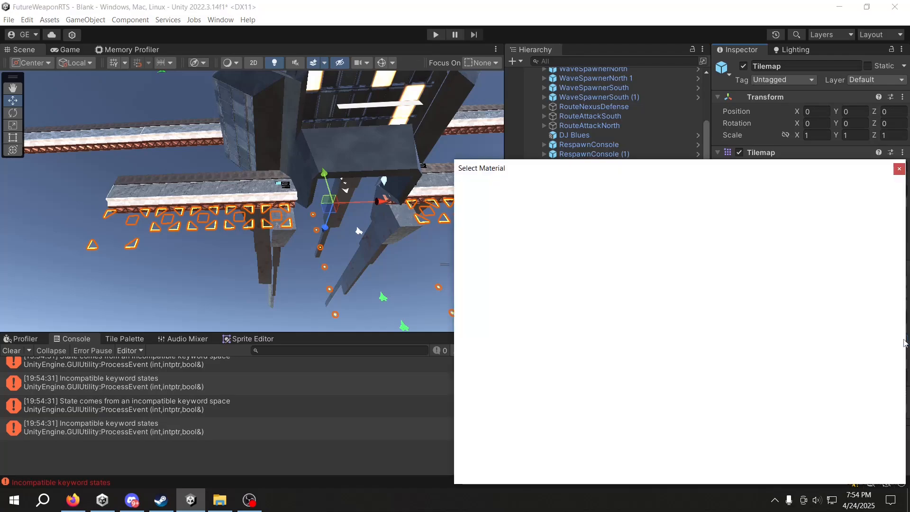
pyautogui.write('sprite')
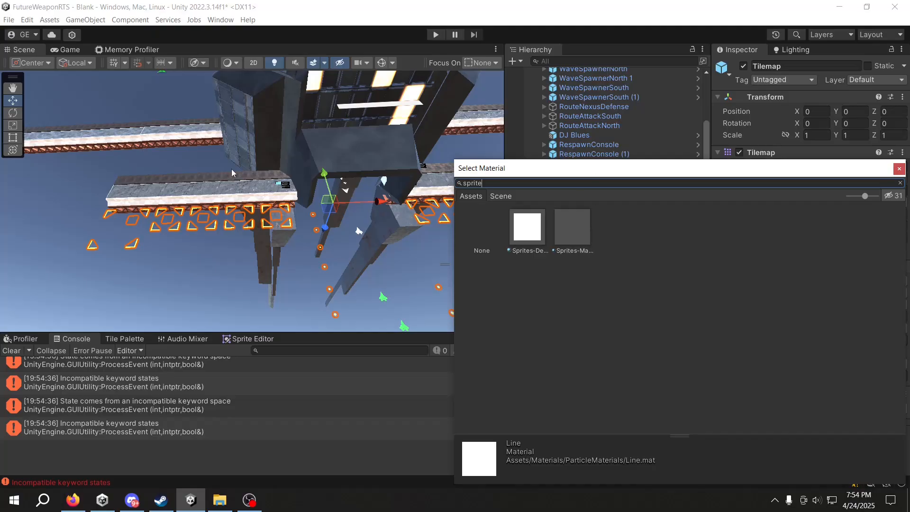
pyautogui.click(523, 218)
pyautogui.doubleClick(531, 215)
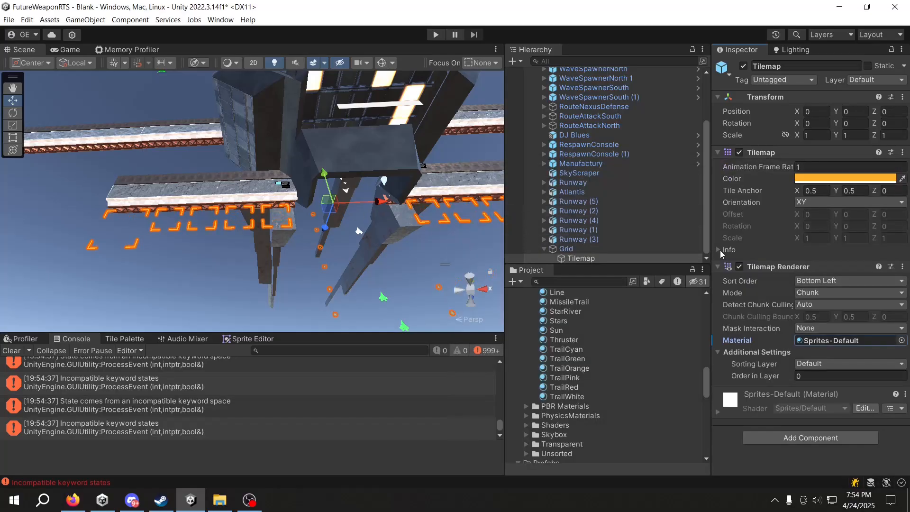
pyautogui.click(13, 351)
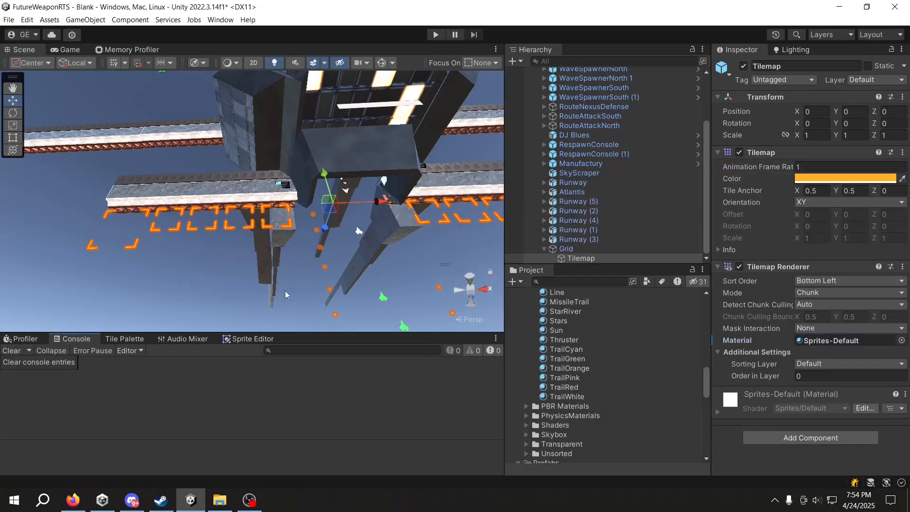
# Step: Check the console for new keyword errors while switching selection between Runway (3), Grid and Tilemap
pyautogui.click(589, 242)
pyautogui.press('Down')
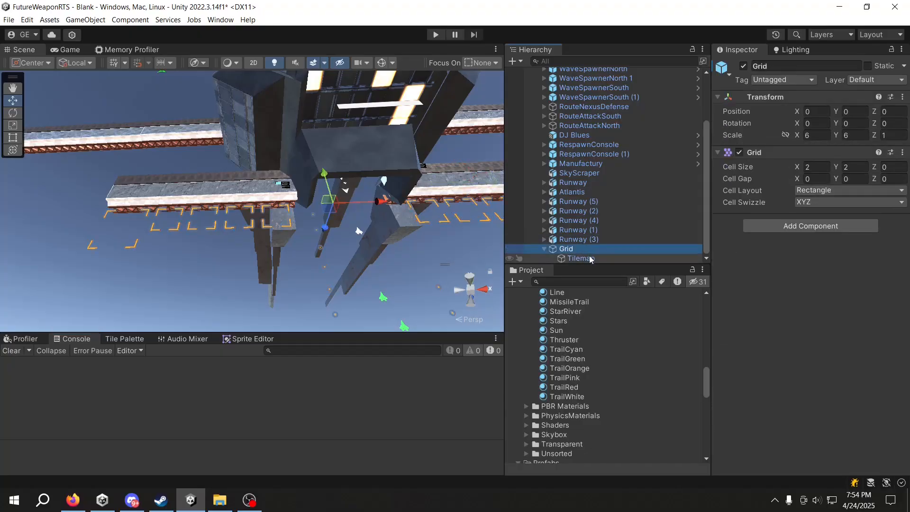
pyautogui.press('Down')
pyautogui.click(597, 243)
pyautogui.click(596, 256)
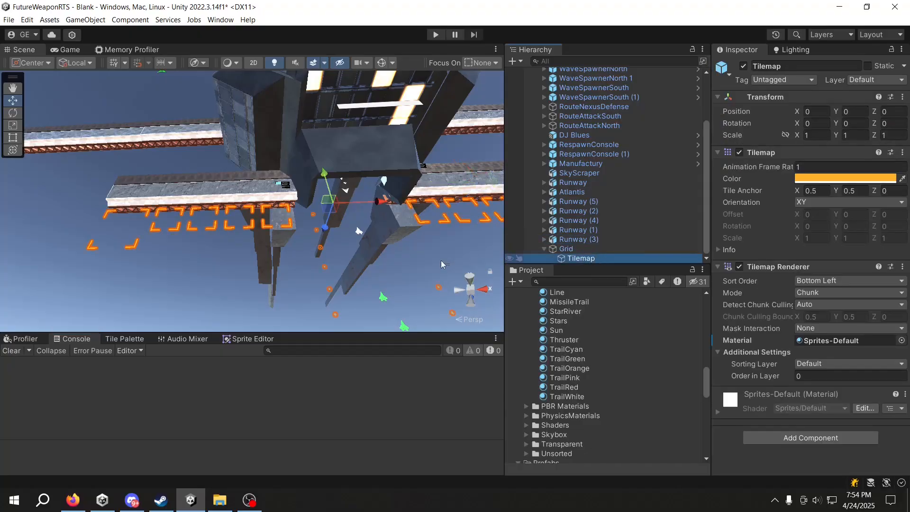
pyautogui.scroll(6, 333, 232)
pyautogui.scroll(-5, 332, 232)
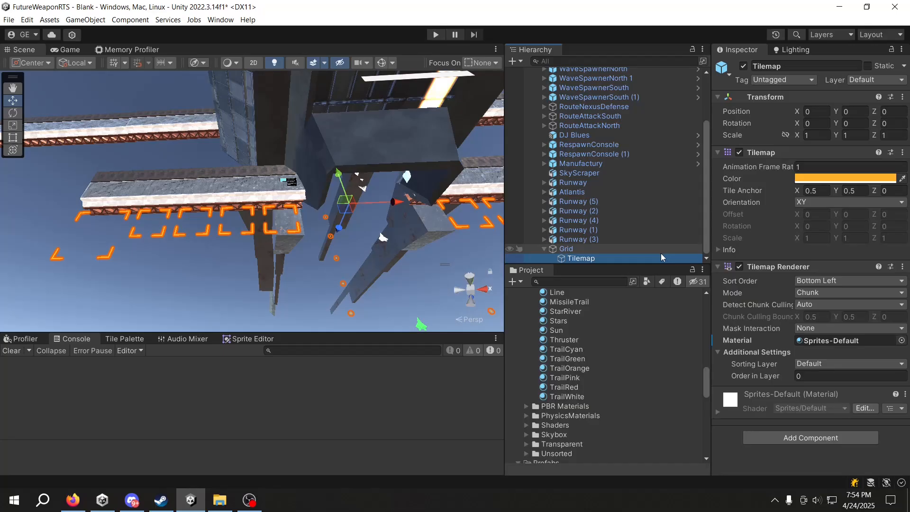
pyautogui.press('Up')
pyautogui.press('Up')
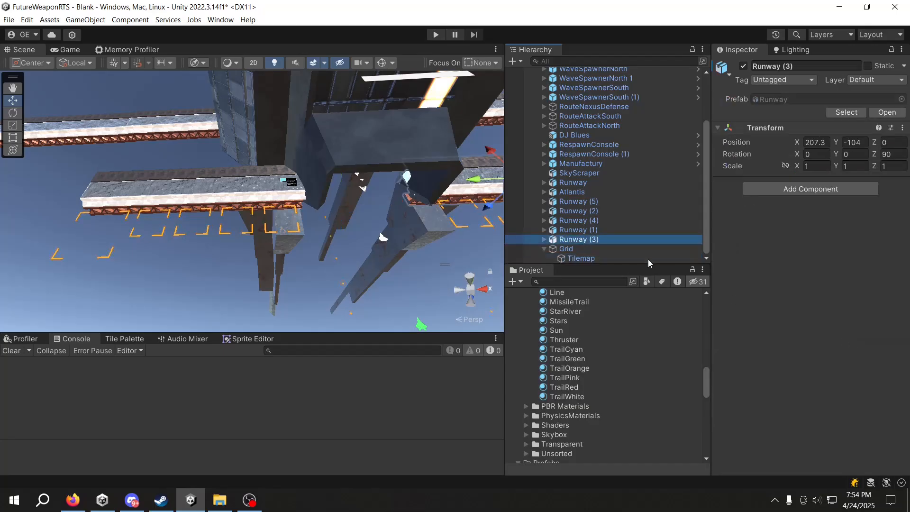
# Step: Revert the Tilemap Renderer's material override and check the console for errors while viewing the tiles
pyautogui.click(609, 257)
pyautogui.rightClick(826, 341)
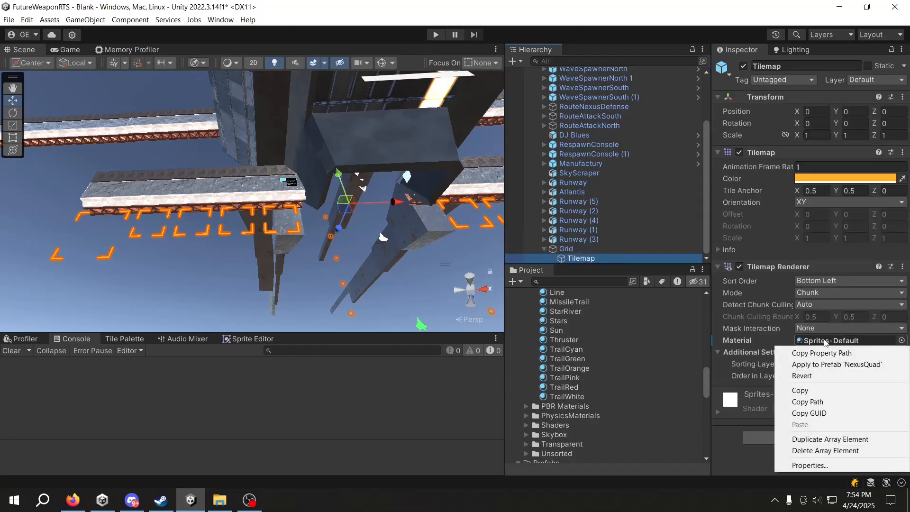
pyautogui.click(801, 378)
pyautogui.moveTo(349, 224); pyautogui.dragTo(283, 219, button='middle')
pyautogui.scroll(-2, 283, 219)
pyautogui.scroll(4, 283, 219)
pyautogui.moveTo(125, 257); pyautogui.dragTo(235, 239, button='middle')
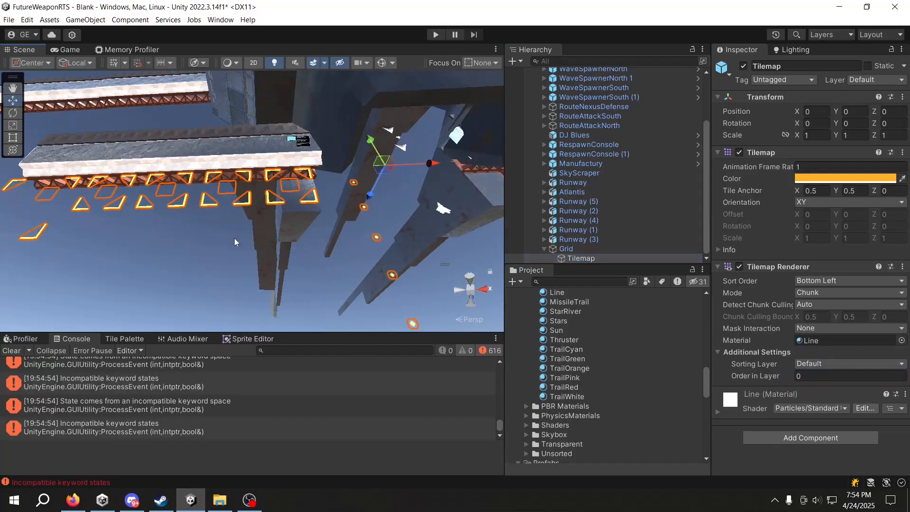
# Step: Inspect the shader and blending settings of the Line material
pyautogui.click(235, 238)
pyautogui.click(559, 294)
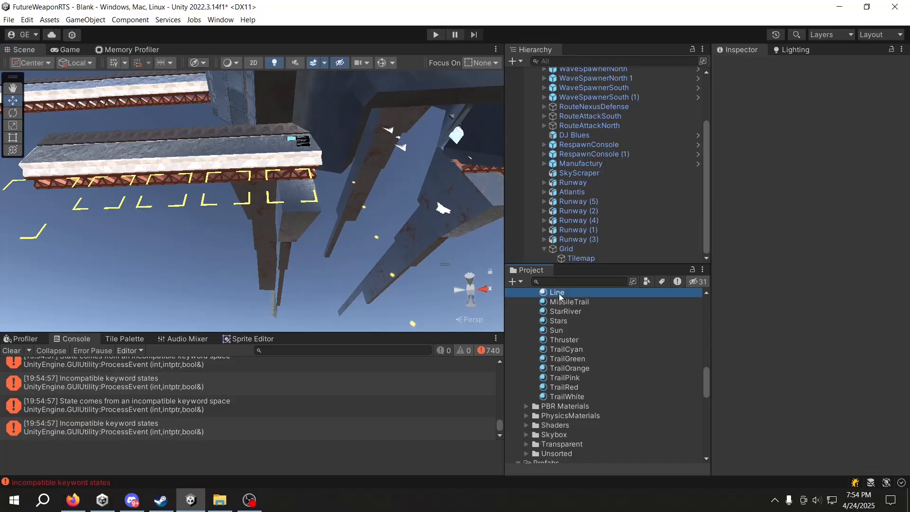
pyautogui.moveTo(380, 248)
pyautogui.mouseDown(button='middle')
pyautogui.moveTo(351, 261)
pyautogui.moveTo(371, 247)
pyautogui.mouseUp(button='middle')
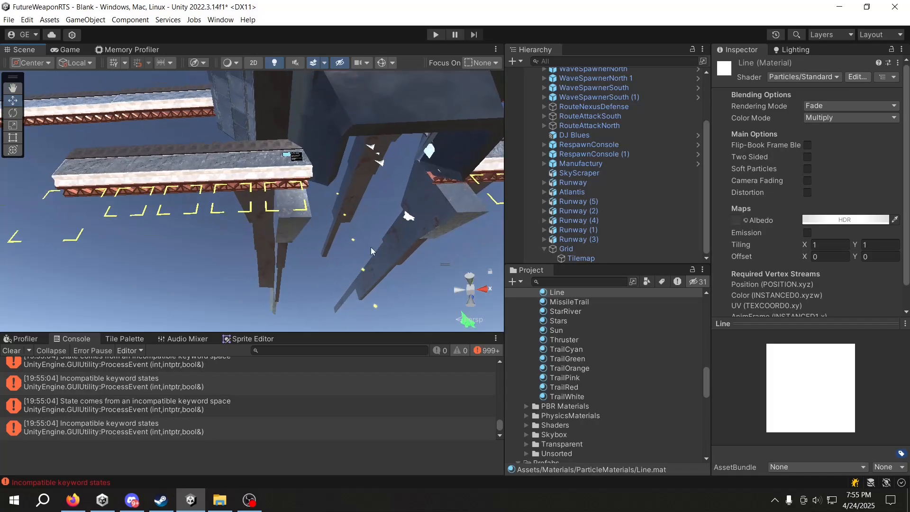
# Step: Open the BootScene scene, saving the changes made to the Blank scene
pyautogui.scroll(-10, 542, 352)
pyautogui.scroll(-3, 542, 352)
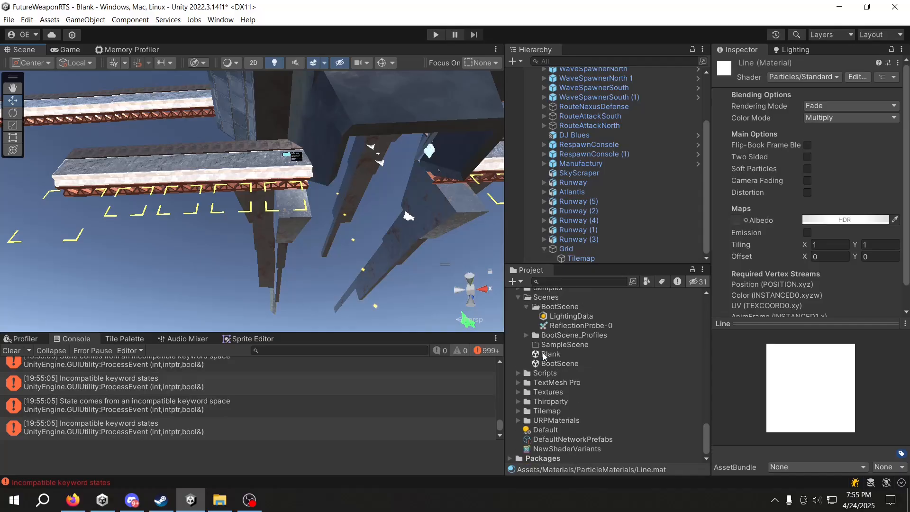
pyautogui.doubleClick(560, 363)
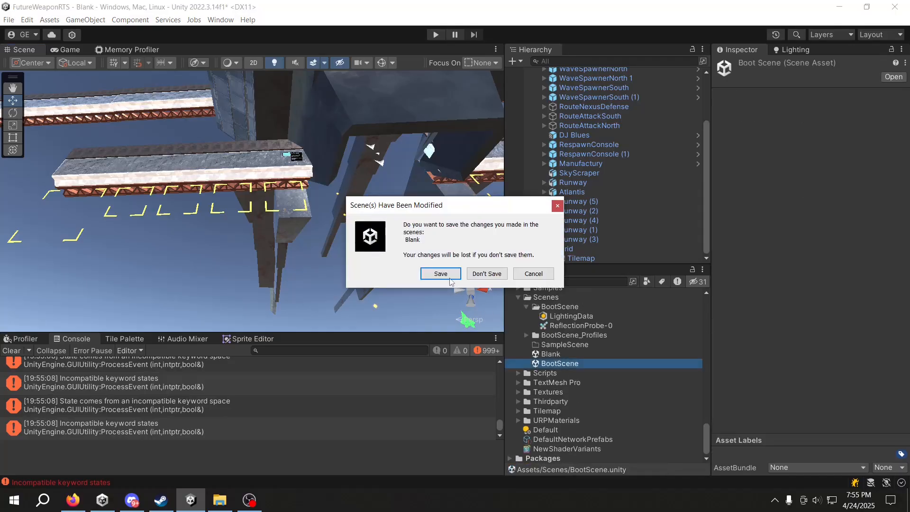
pyautogui.click(446, 273)
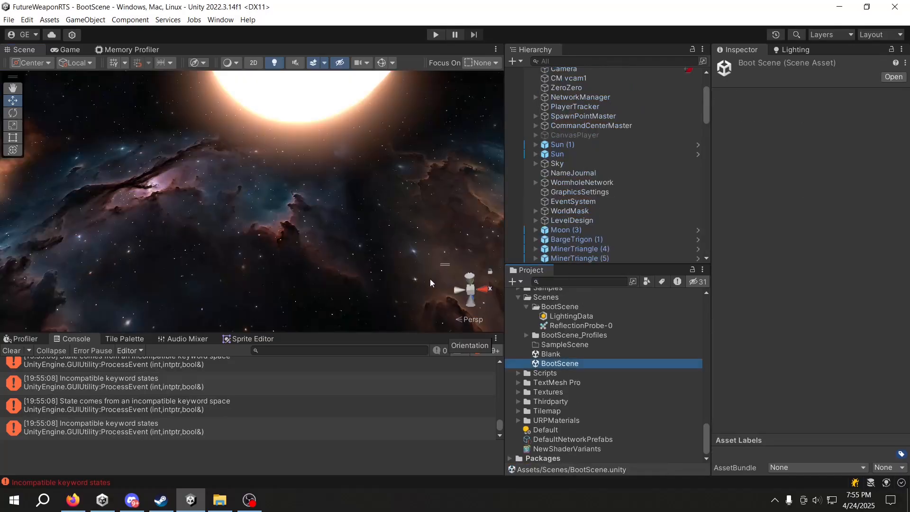
# Step: Examine the landing-pad tile markings beneath the station's runways in BootScene
pyautogui.moveTo(390, 261); pyautogui.dragTo(840, 349, button='middle')
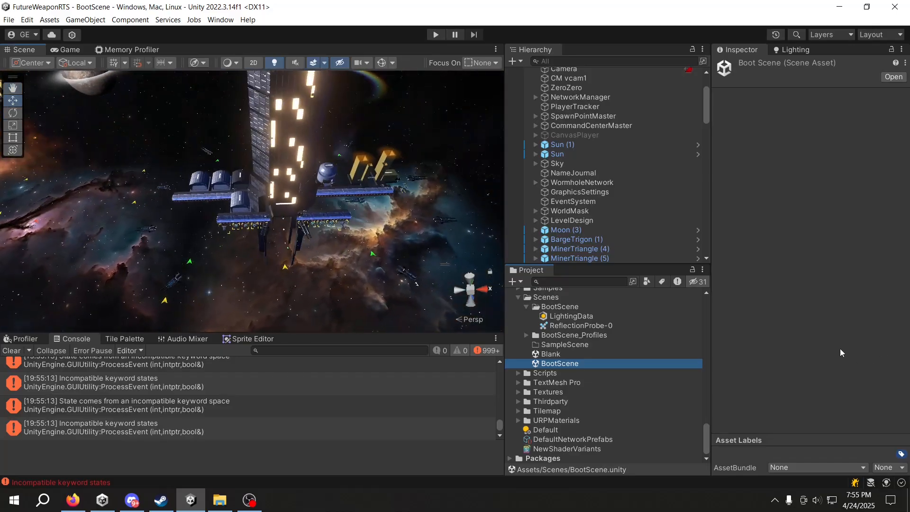
pyautogui.scroll(5, 293, 89)
pyautogui.scroll(7, 278, 226)
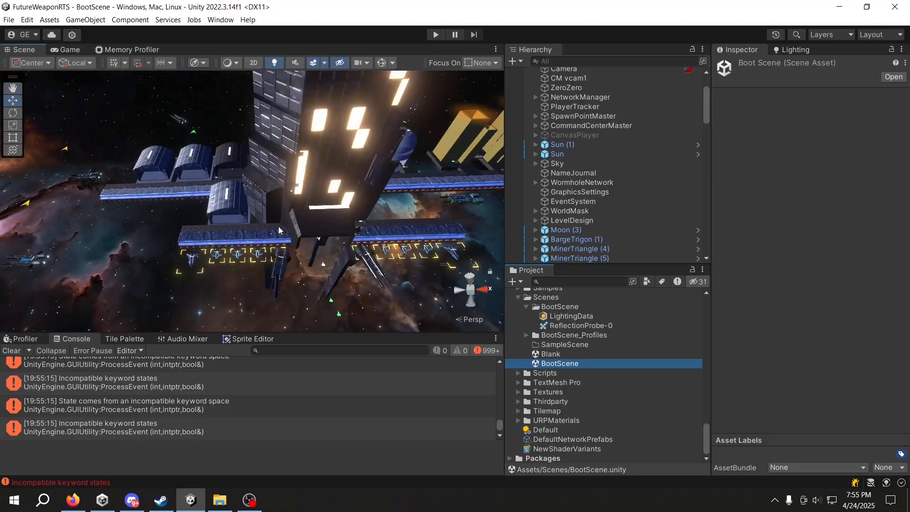
pyautogui.moveTo(288, 240); pyautogui.dragTo(313, 258, button='middle')
pyautogui.scroll(4, 301, 186)
pyautogui.scroll(4, 301, 187)
pyautogui.scroll(-5, 285, 172)
pyautogui.scroll(-3, 292, 194)
pyautogui.moveTo(124, 207); pyautogui.dragTo(230, 201, button='middle')
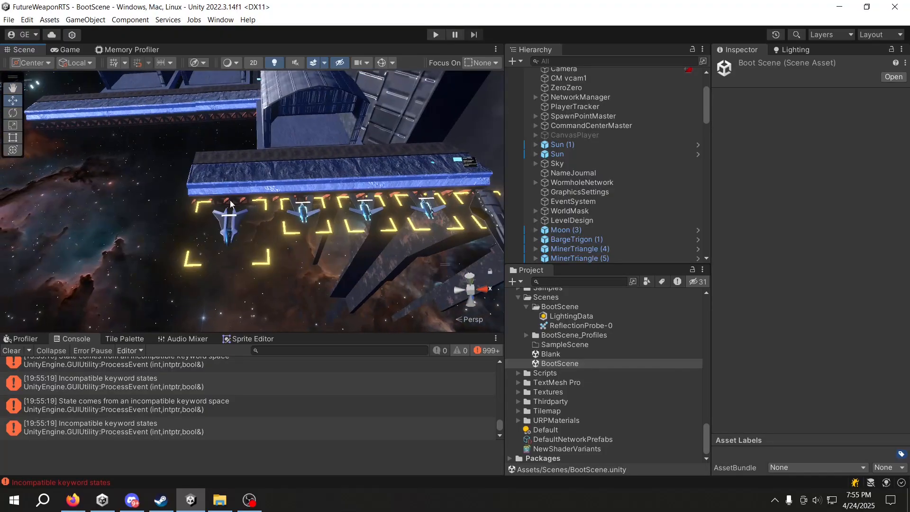
pyautogui.moveTo(408, 235); pyautogui.dragTo(290, 228, button='middle')
# Step: Inspect the Line and ExplosionWhite particle materials and look through the shaders available for ExplosionWhite
pyautogui.scroll(10, 571, 386)
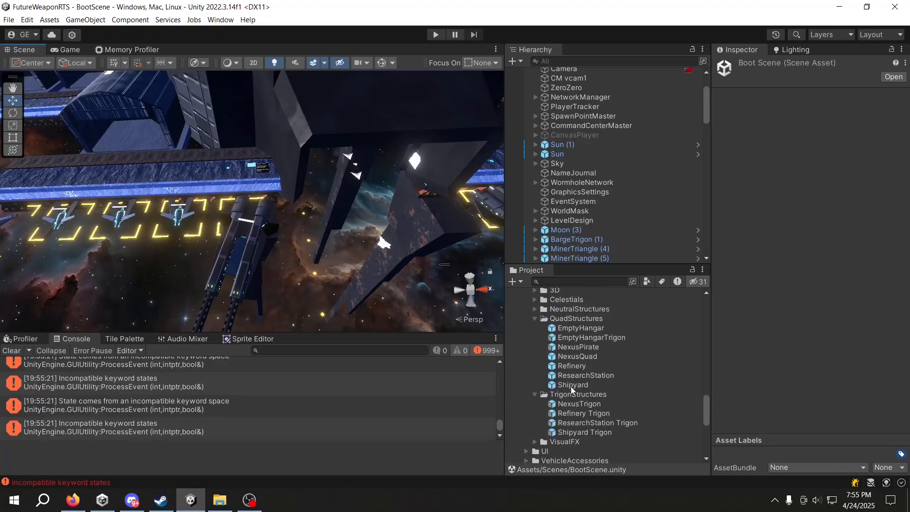
pyautogui.scroll(2, 571, 387)
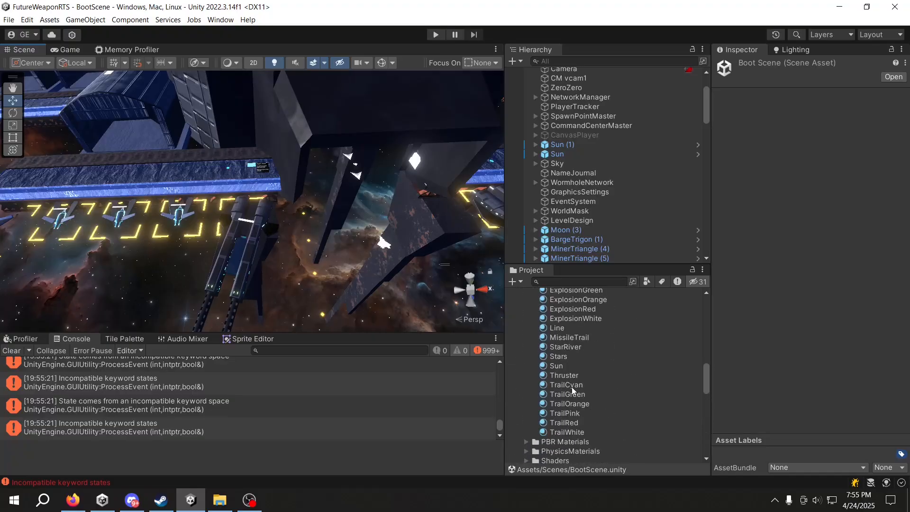
pyautogui.click(568, 328)
pyautogui.click(582, 318)
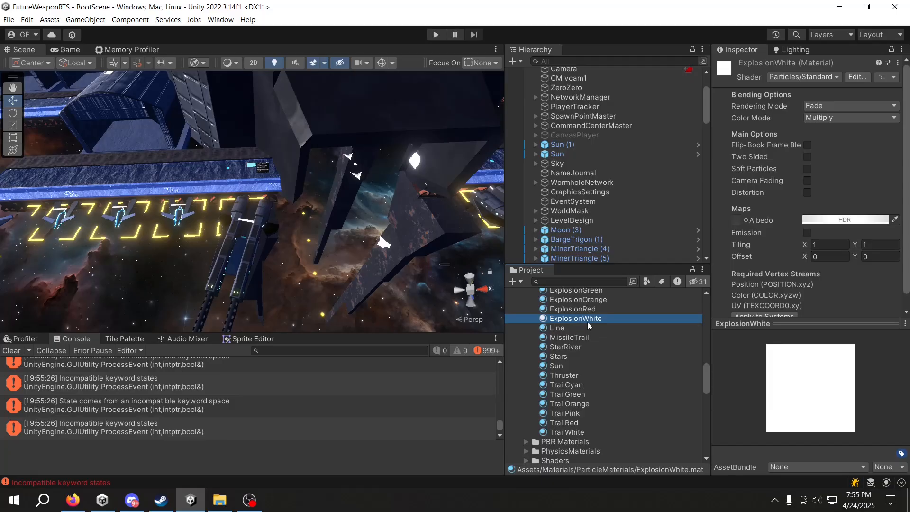
pyautogui.click(800, 78)
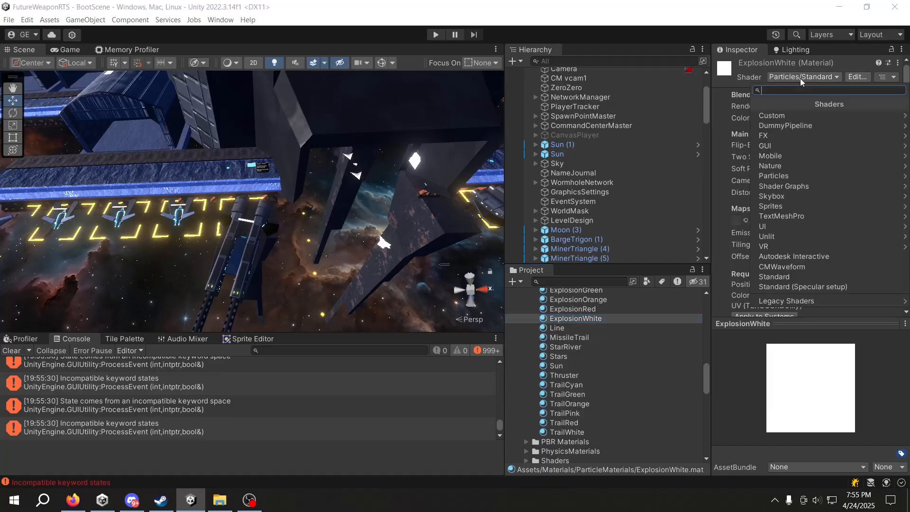
pyautogui.click(822, 67)
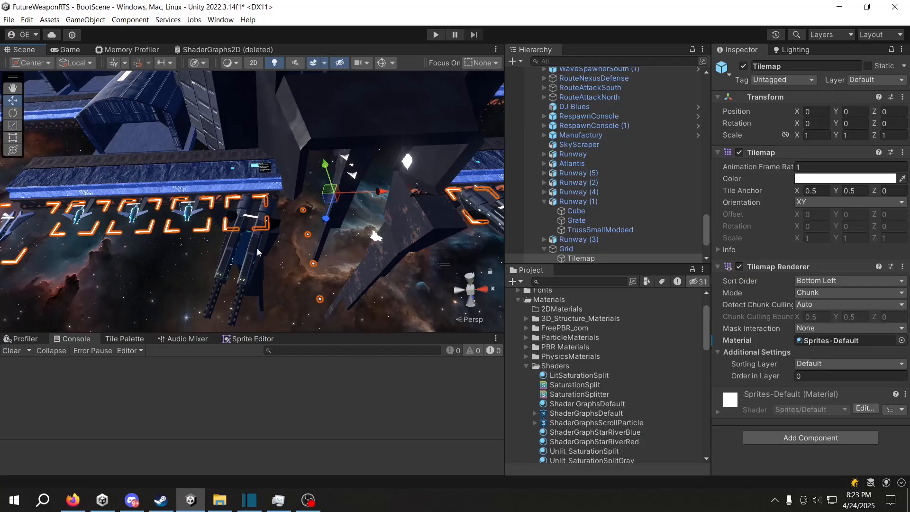
# Step: Select the nebula sprite behind the landing pads and check which material its Sprite Renderer uses
pyautogui.click(204, 275)
pyautogui.moveTo(203, 275); pyautogui.dragTo(269, 255, button='middle')
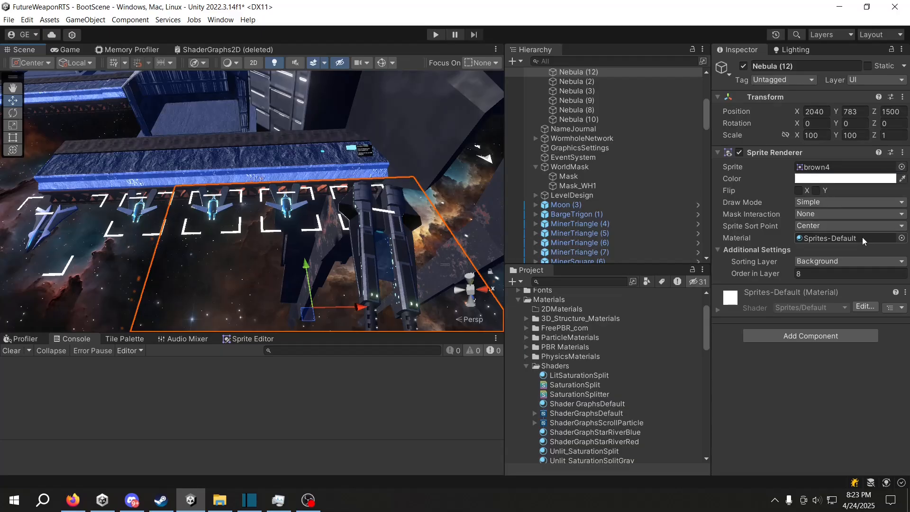
# Step: Duplicate the ShaderGraphsDefault shader graph and name the copy 2DShader
pyautogui.click(592, 416)
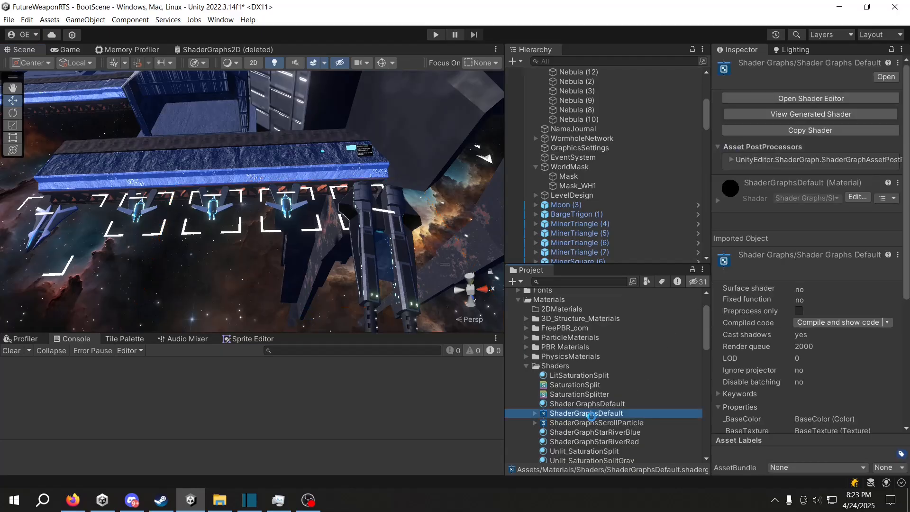
pyautogui.hotkey('ctrl', 'd')
pyautogui.click(592, 417)
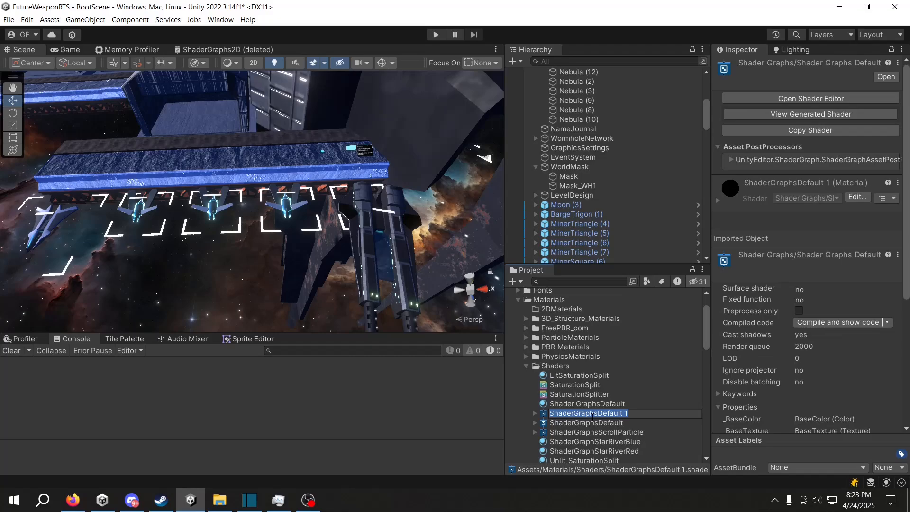
pyautogui.write('2DShader')
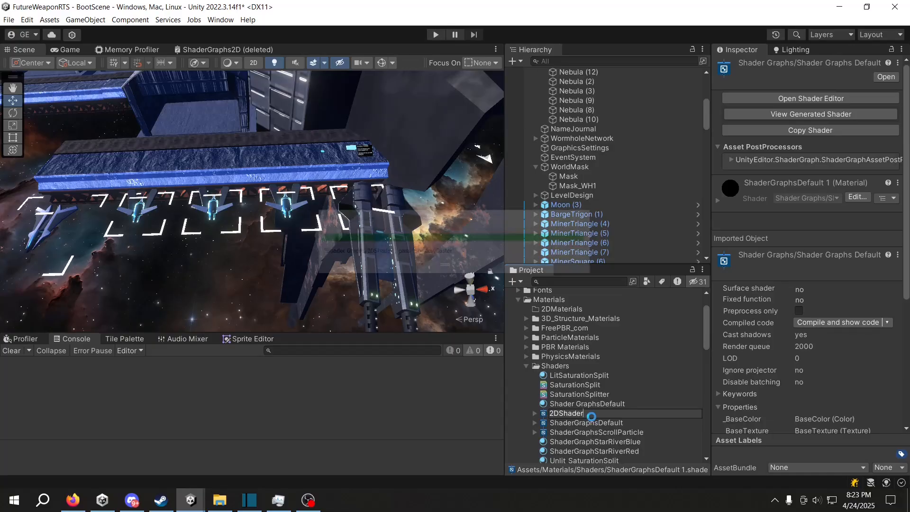
pyautogui.press('Return')
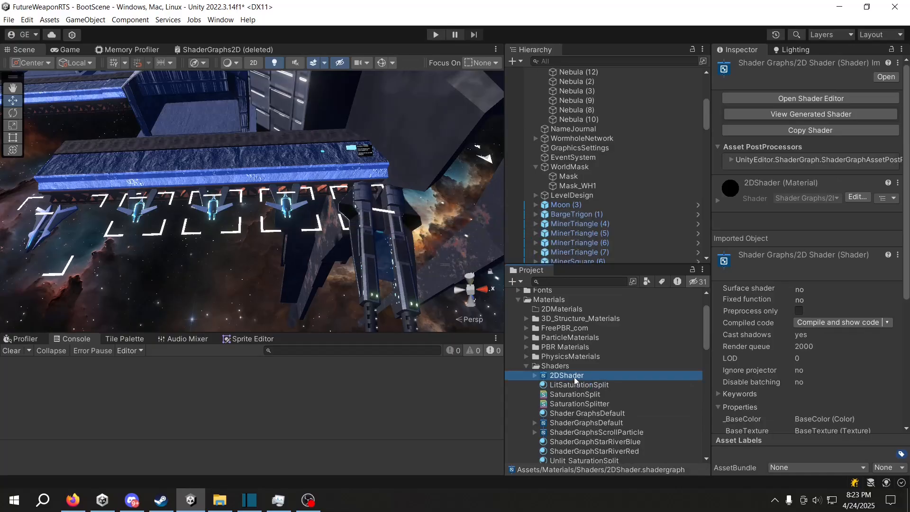
# Step: Open the 2DShader graph in a maximized Shader Graph editor with all its node groups in view
pyautogui.doubleClick(573, 377)
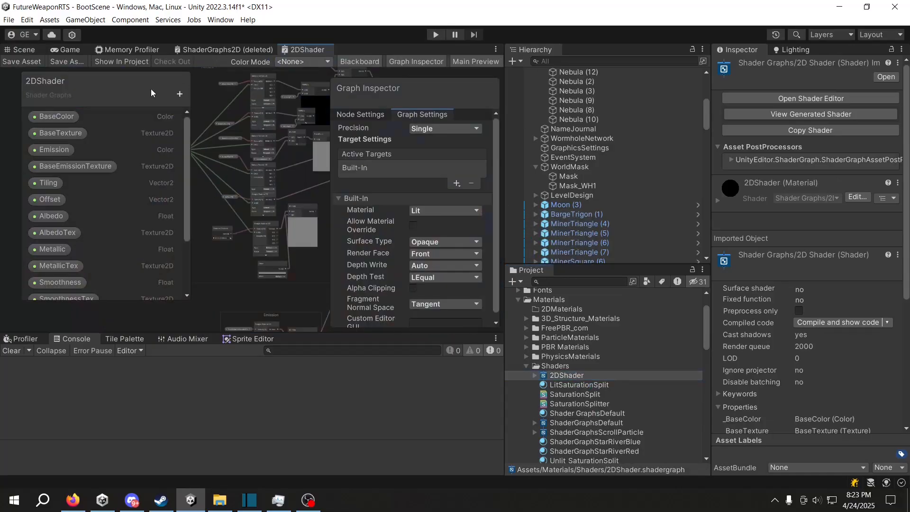
pyautogui.doubleClick(292, 49)
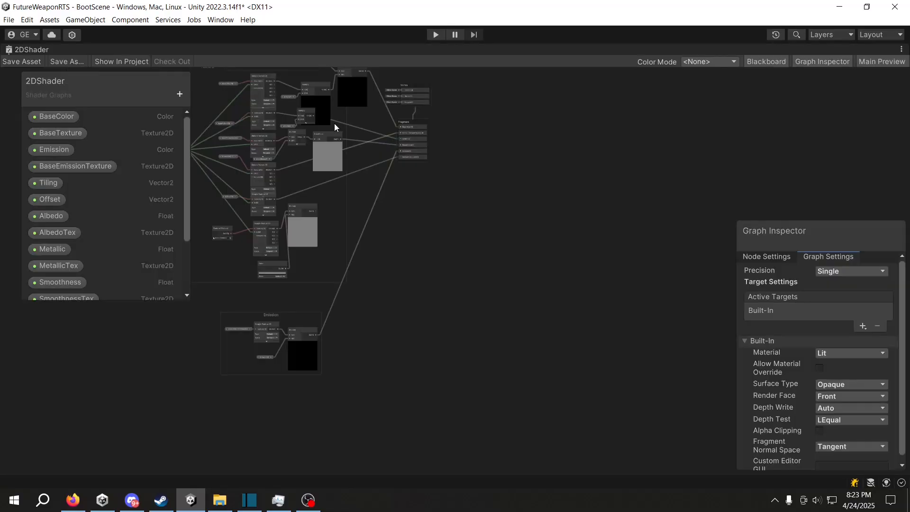
pyautogui.moveTo(301, 155); pyautogui.dragTo(453, 260, button='middle')
pyautogui.scroll(4, 436, 225)
pyautogui.scroll(-2, 450, 258)
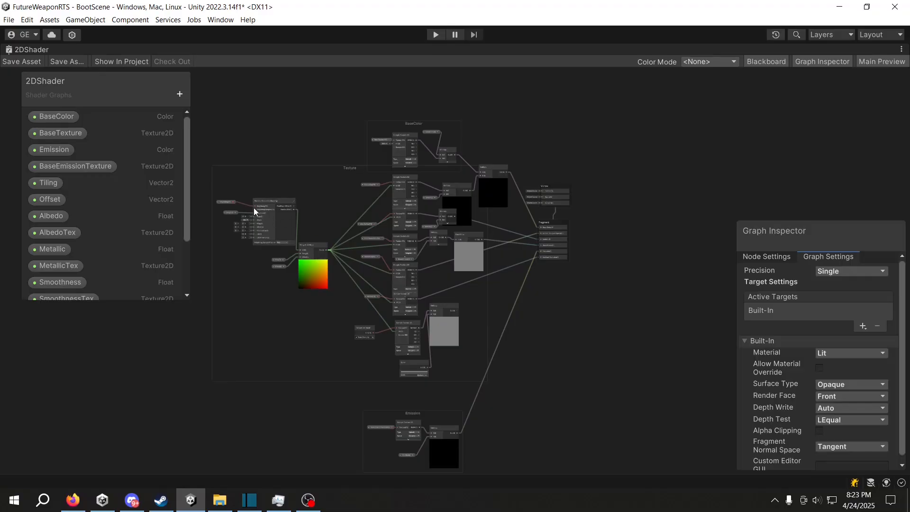
# Step: Delete the BaseColor, Texture and Emission node groups, leaving only the Vertex and Fragment blocks in the graph
pyautogui.moveTo(219, 192); pyautogui.dragTo(482, 372)
pyautogui.press('Delete')
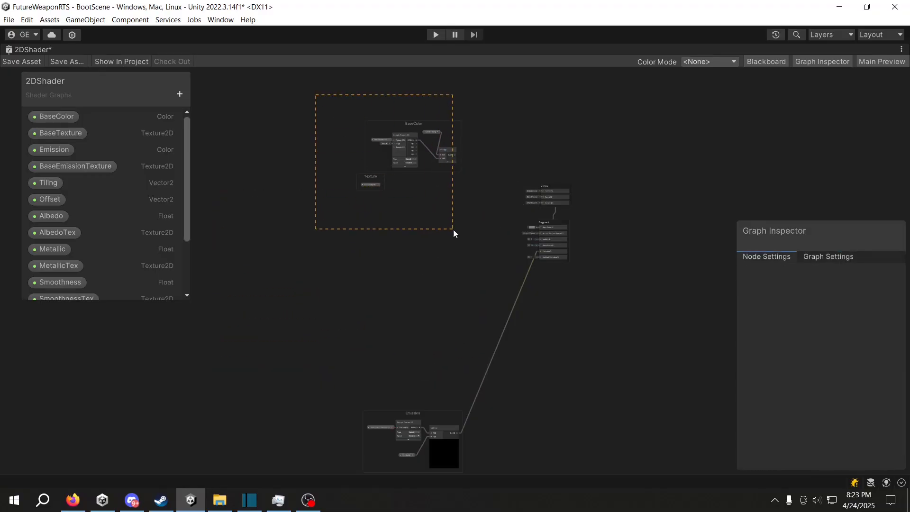
pyautogui.moveTo(453, 229); pyautogui.dragTo(482, 260)
pyautogui.press('Delete')
pyautogui.press('Delete')
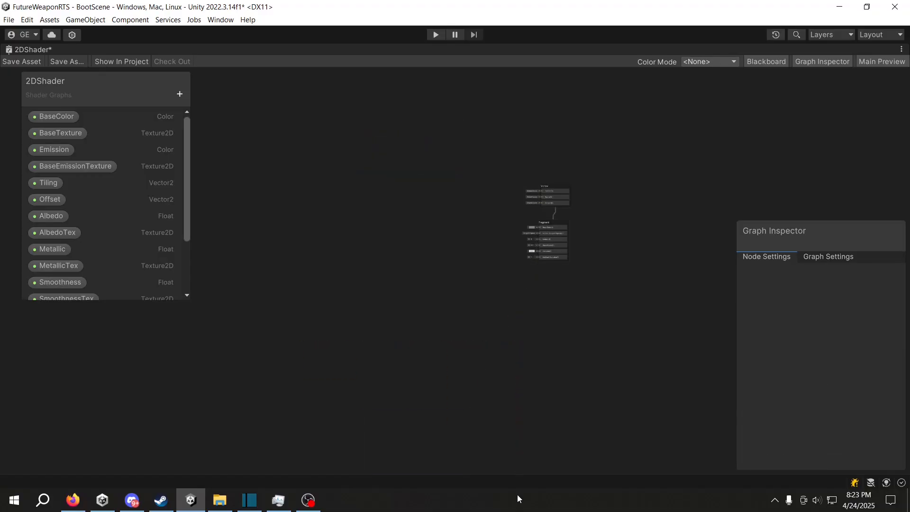
pyautogui.scroll(8, 440, 236)
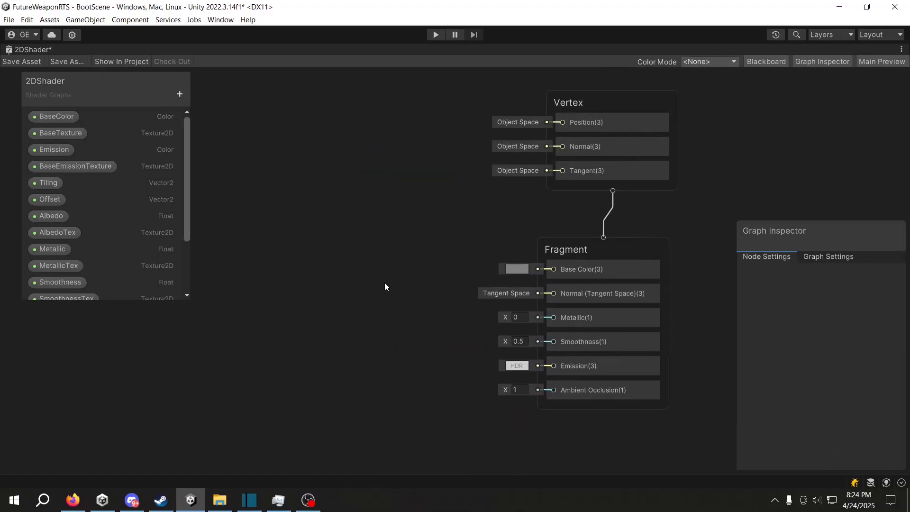
# Step: Add a Texture 2D property named MainTex to the 2DShader graph
pyautogui.click(180, 94)
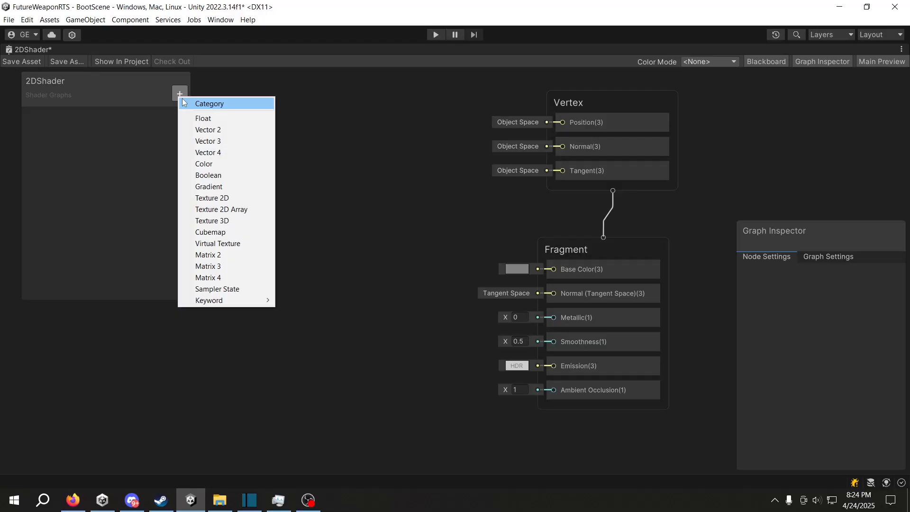
pyautogui.click(211, 197)
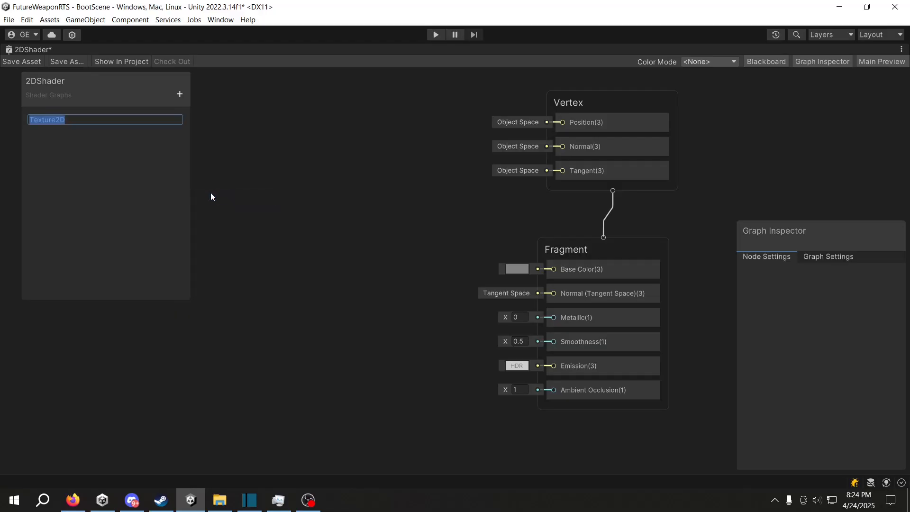
pyautogui.write('MAinT')
pyautogui.press('BackSpace')
pyautogui.press('BackSpace')
pyautogui.press('BackSpace')
pyautogui.press('BackSpace')
pyautogui.write('ainTex')
pyautogui.press('Return')
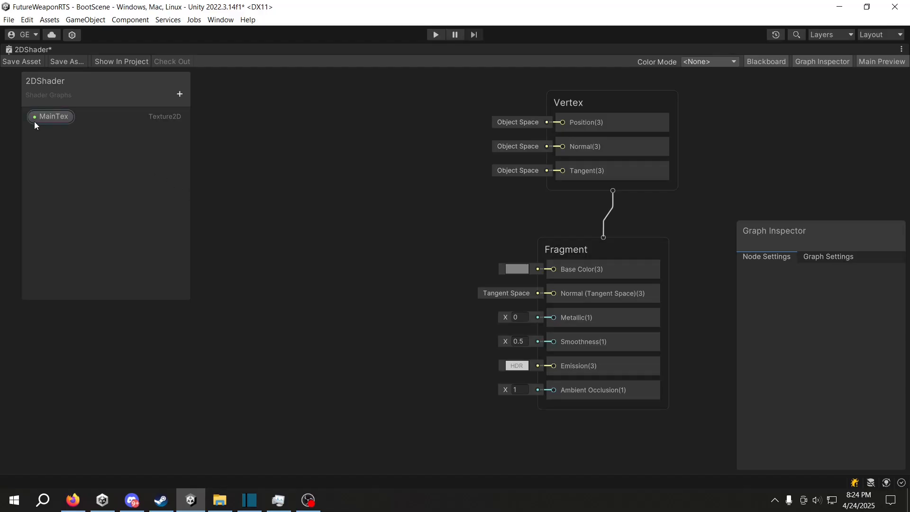
# Step: Place MainTex in the graph and connect it to the texture input of a new Sample Texture 2D node
pyautogui.moveTo(258, 138); pyautogui.dragTo(338, 175, button='middle')
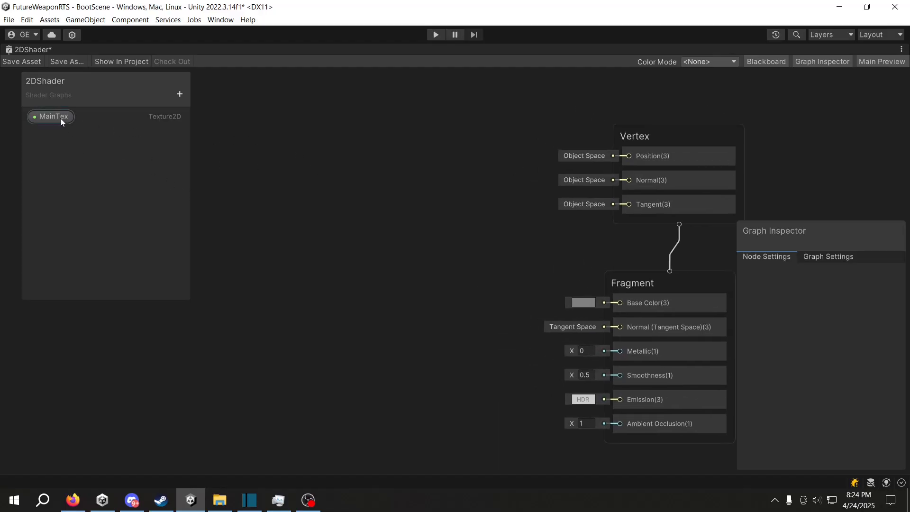
pyautogui.moveTo(60, 118); pyautogui.dragTo(397, 153)
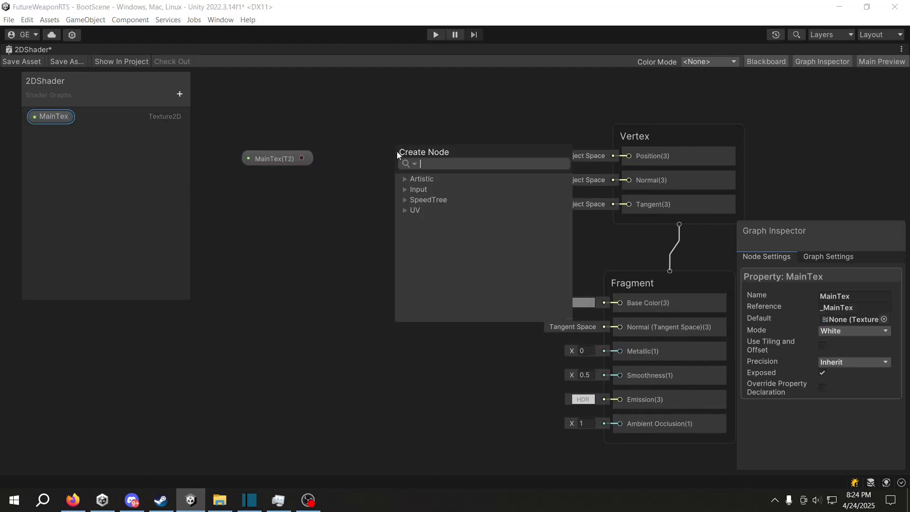
pyautogui.write('texture')
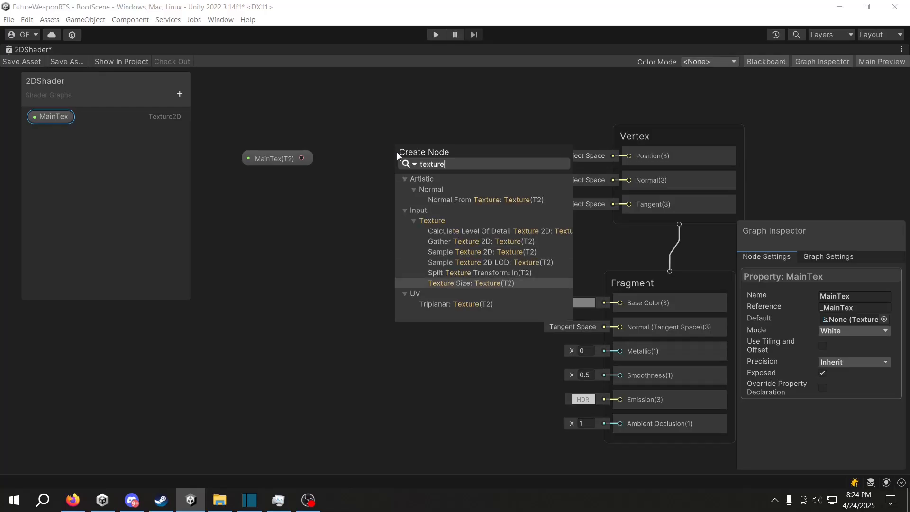
pyautogui.press('BackSpace')
pyautogui.press('BackSpace')
pyautogui.press('BackSpace')
pyautogui.press('BackSpace')
pyautogui.press('BackSpace')
pyautogui.press('BackSpace')
pyautogui.press('BackSpace')
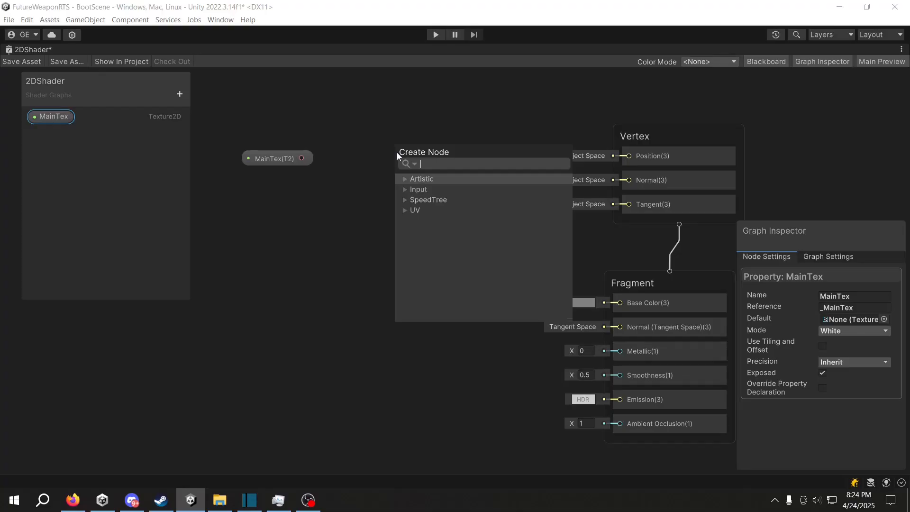
pyautogui.write('sample')
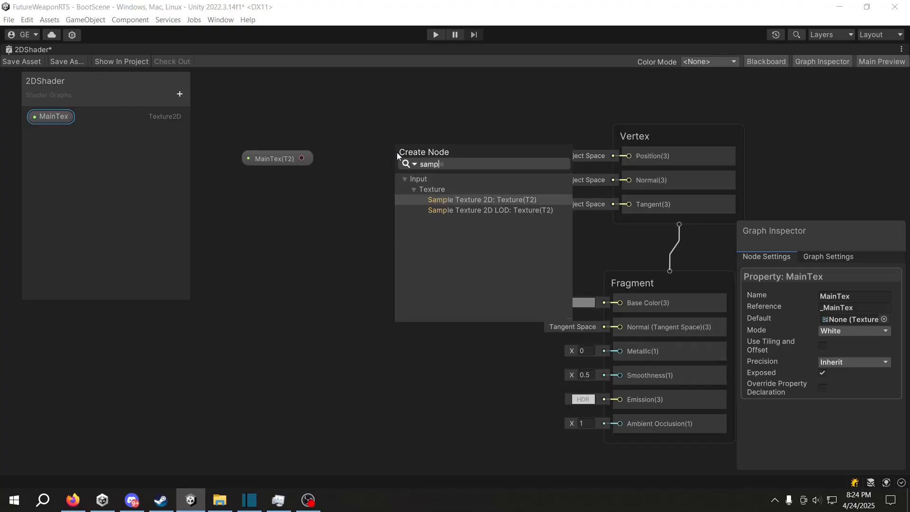
pyautogui.press('Return')
# Step: Move the MainTex and Sample Texture 2D nodes away from the Vertex and Fragment blocks to make room for more nodes
pyautogui.moveTo(266, 155); pyautogui.dragTo(217, 121)
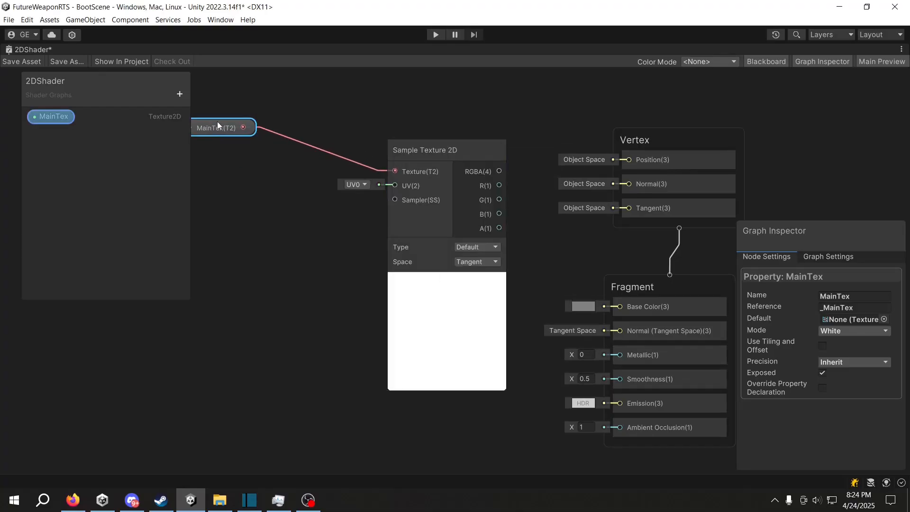
pyautogui.scroll(-3, 275, 137)
pyautogui.moveTo(298, 126); pyautogui.dragTo(377, 144, button='middle')
pyautogui.moveTo(329, 148); pyautogui.dragTo(219, 131)
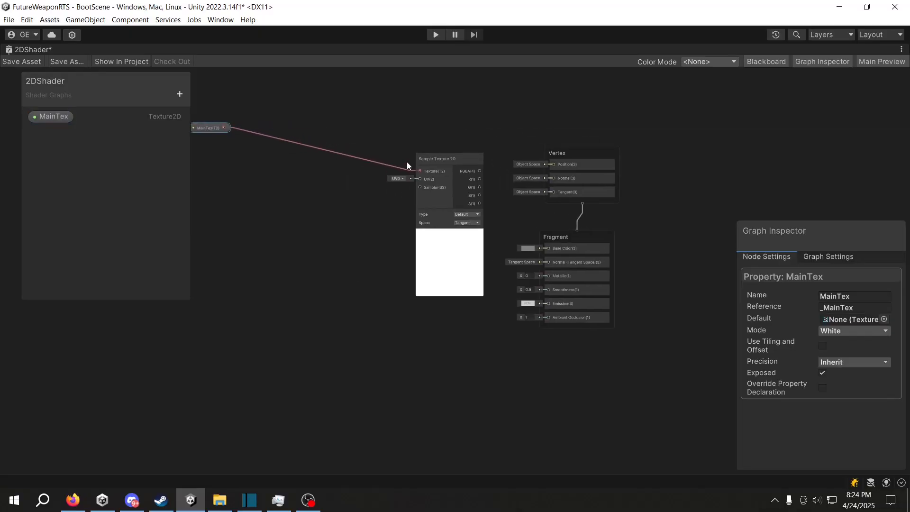
pyautogui.moveTo(423, 159); pyautogui.dragTo(270, 127)
pyautogui.scroll(3, 271, 132)
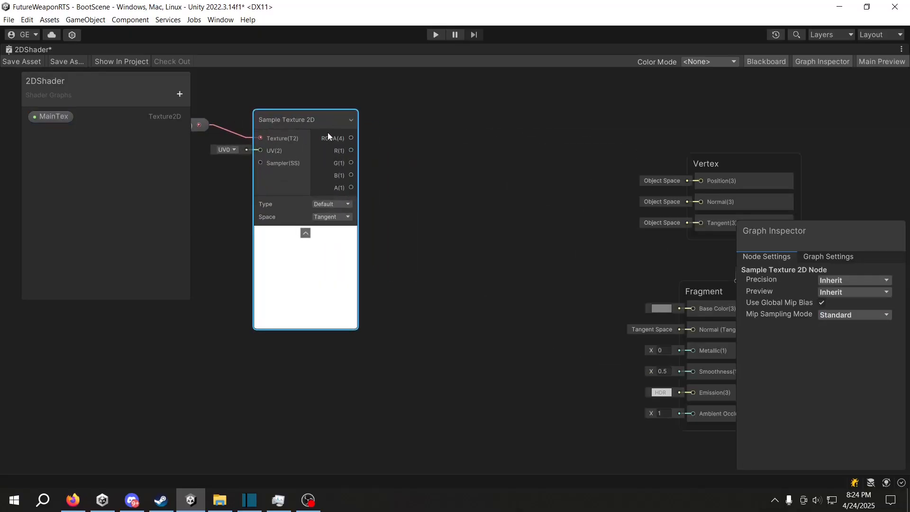
# Step: Connect the Sample Texture 2D node's RGBA output to a new Multiply node
pyautogui.moveTo(351, 138); pyautogui.dragTo(398, 138)
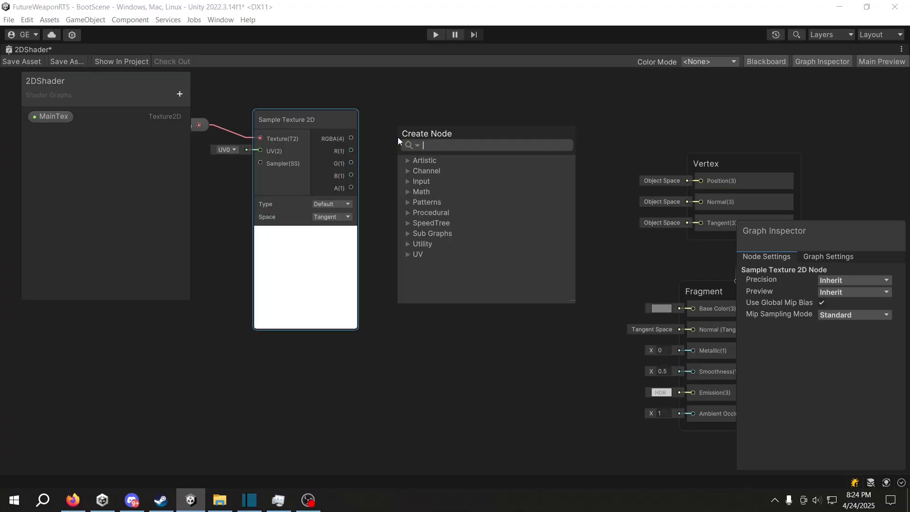
pyautogui.write('mul')
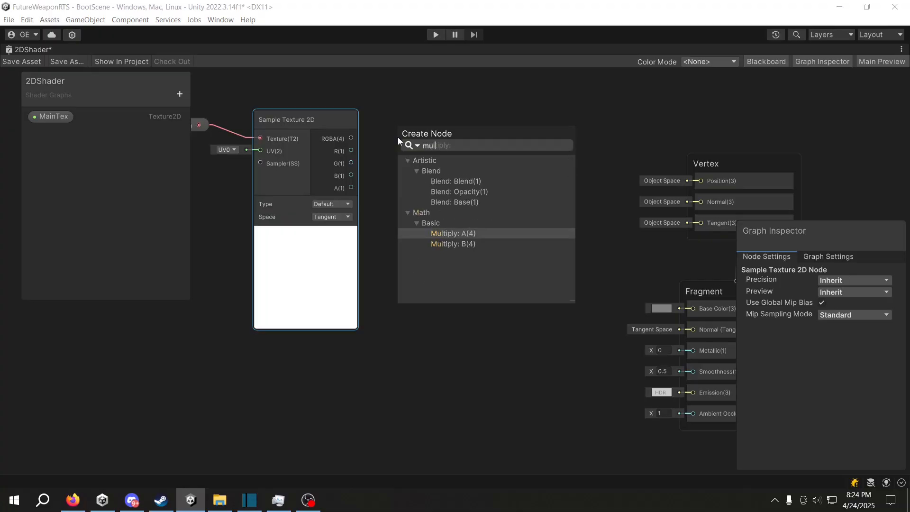
pyautogui.press('Return')
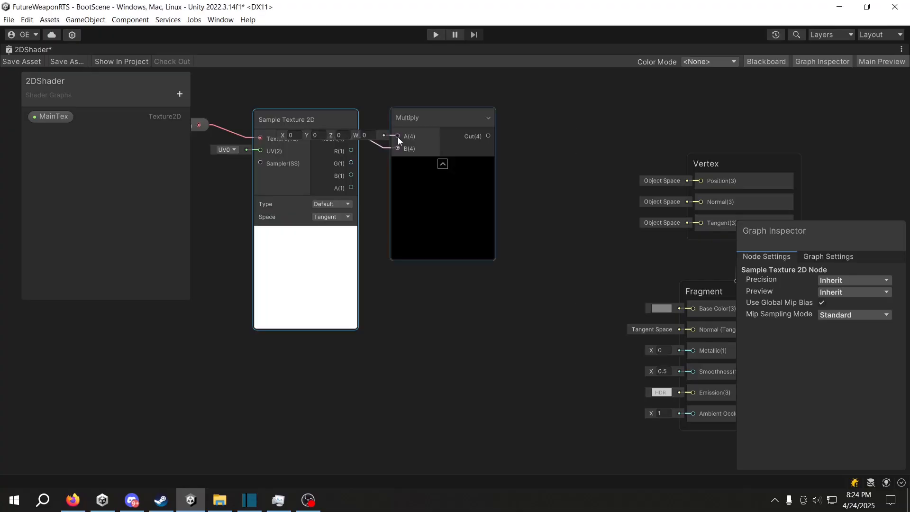
# Step: Feed a new Color node into the Multiply node's B input and convert it to a property placed between the nodes
pyautogui.moveTo(412, 122); pyautogui.dragTo(390, 286)
pyautogui.write('co')
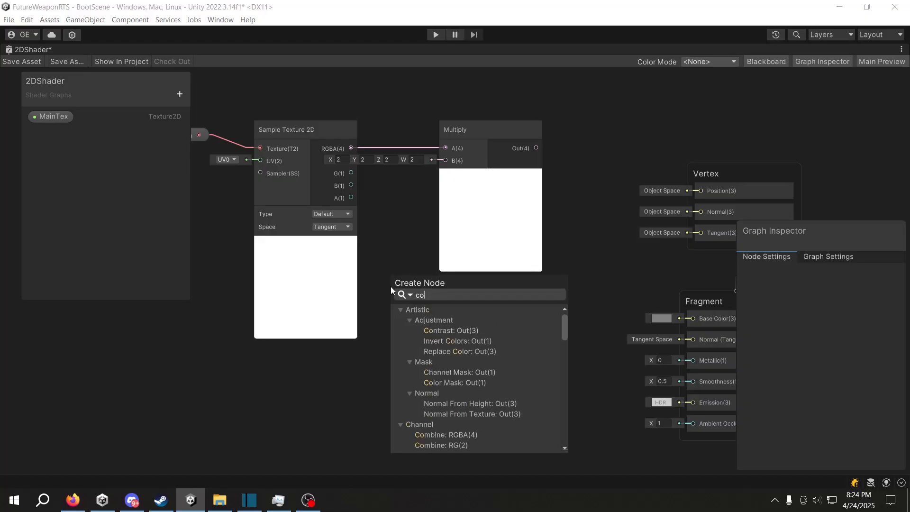
pyautogui.write('lor')
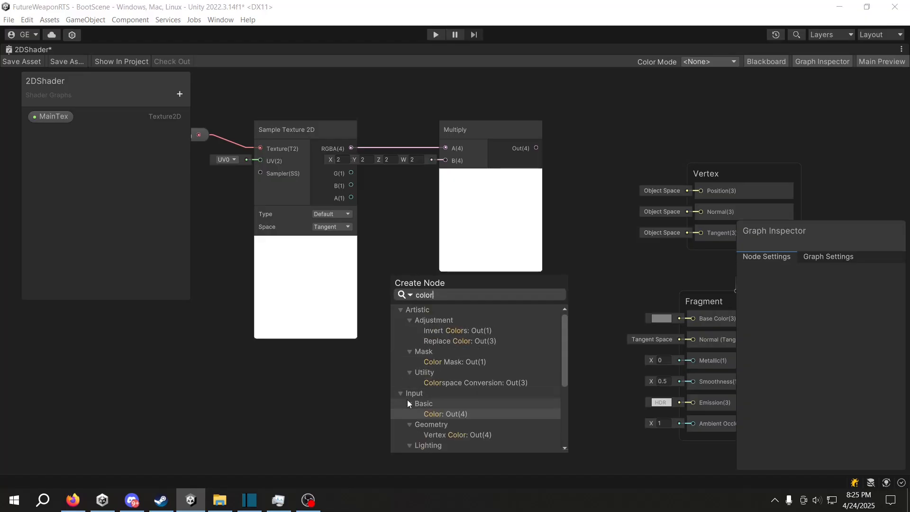
pyautogui.click(448, 417)
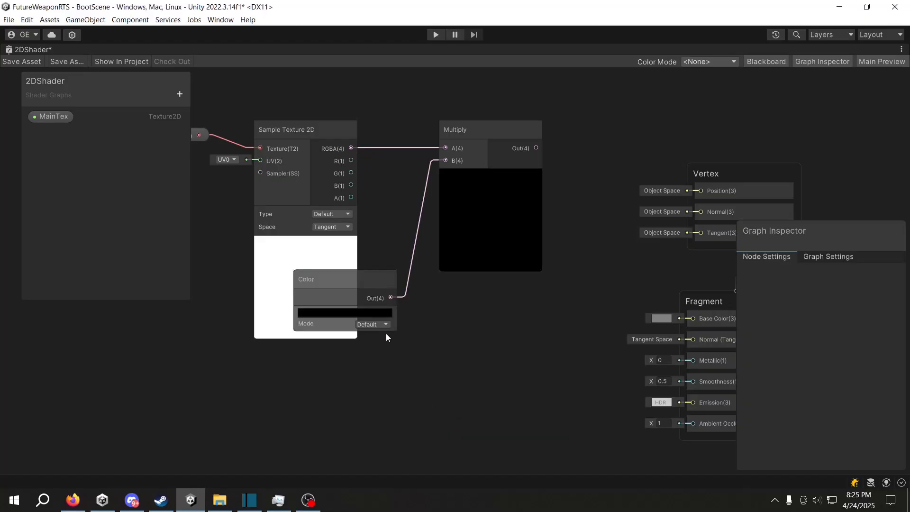
pyautogui.moveTo(369, 279); pyautogui.dragTo(402, 277)
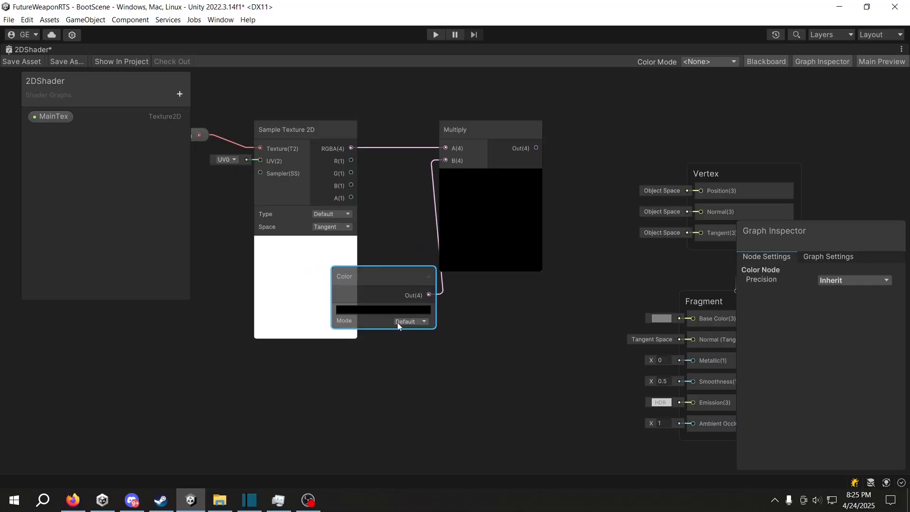
pyautogui.rightClick(403, 281)
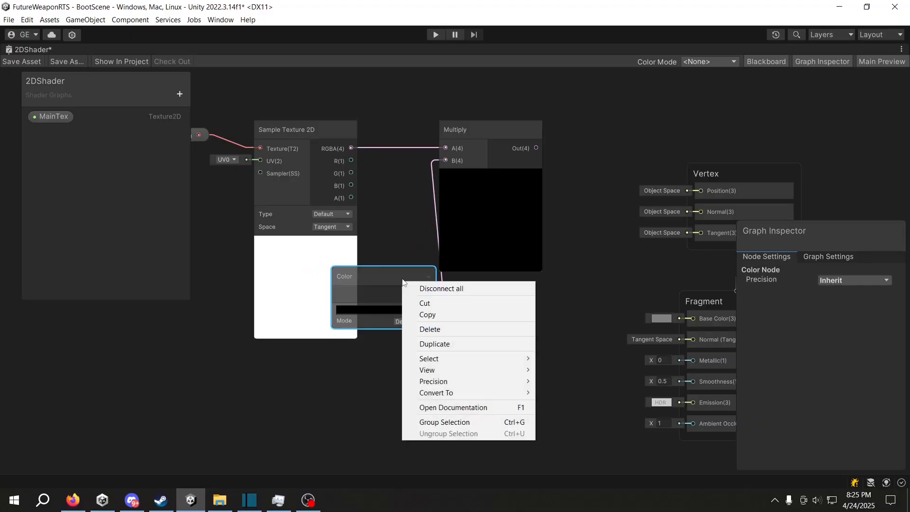
pyautogui.moveTo(511, 394)
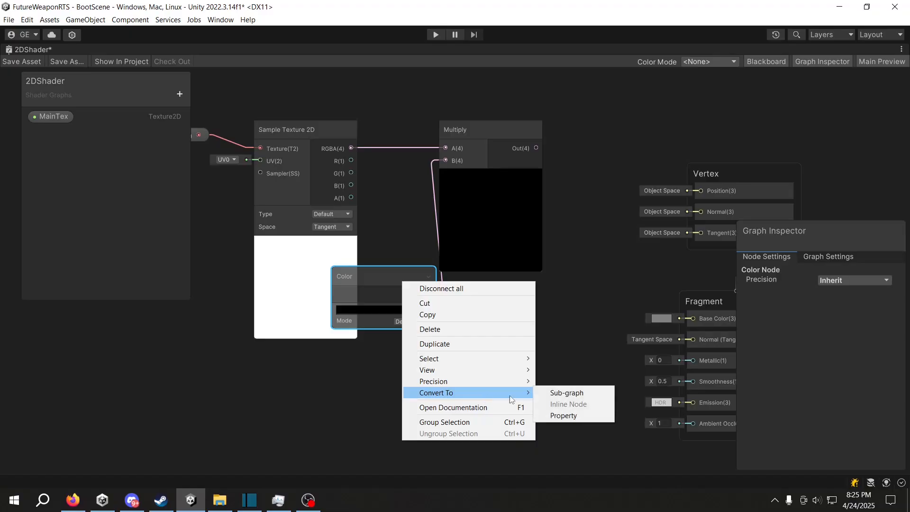
pyautogui.click(564, 415)
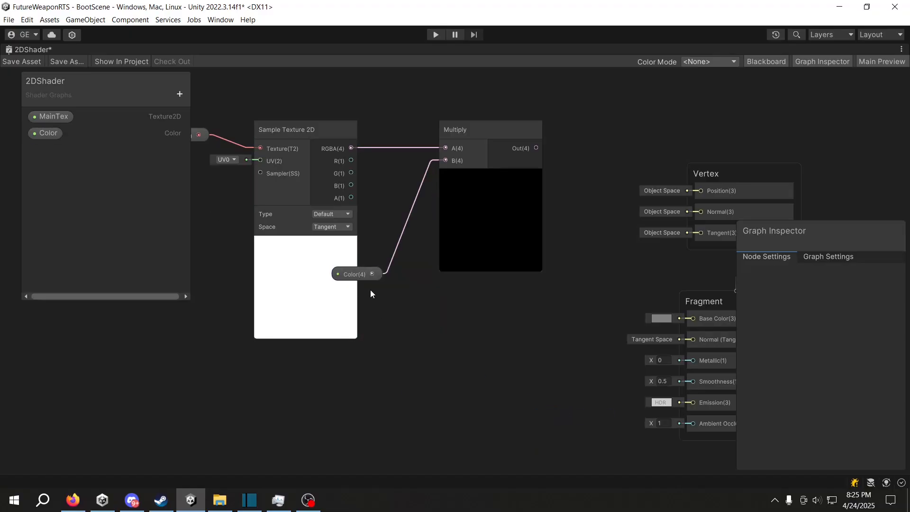
pyautogui.moveTo(365, 275); pyautogui.dragTo(401, 243)
# Step: Switch the Color property to HDR mode with a white default (RGB 255, 255, 255) at intensity 0
pyautogui.click(42, 134)
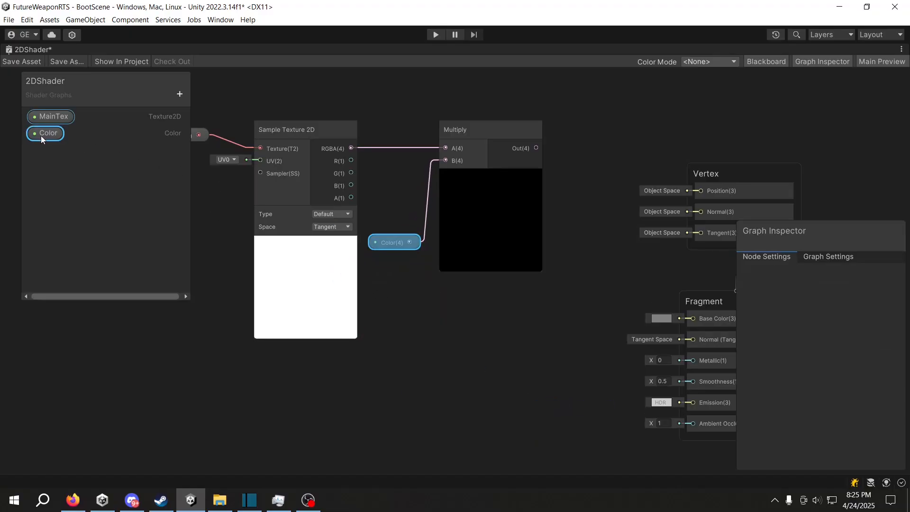
pyautogui.click(860, 332)
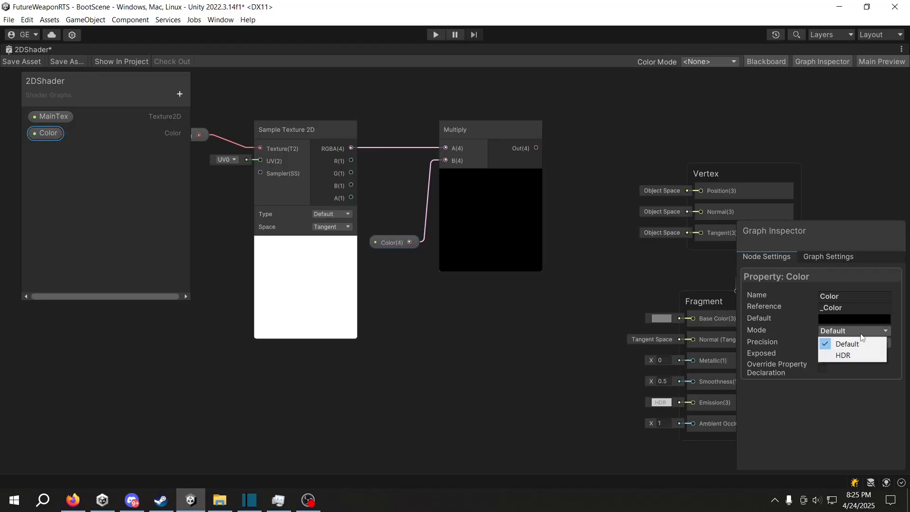
pyautogui.click(854, 353)
pyautogui.click(841, 318)
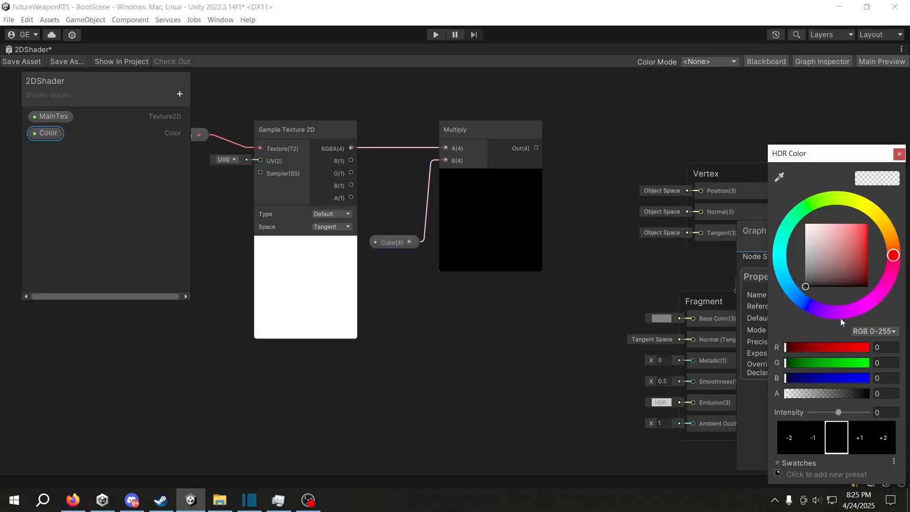
pyautogui.moveTo(827, 253); pyautogui.dragTo(776, 166)
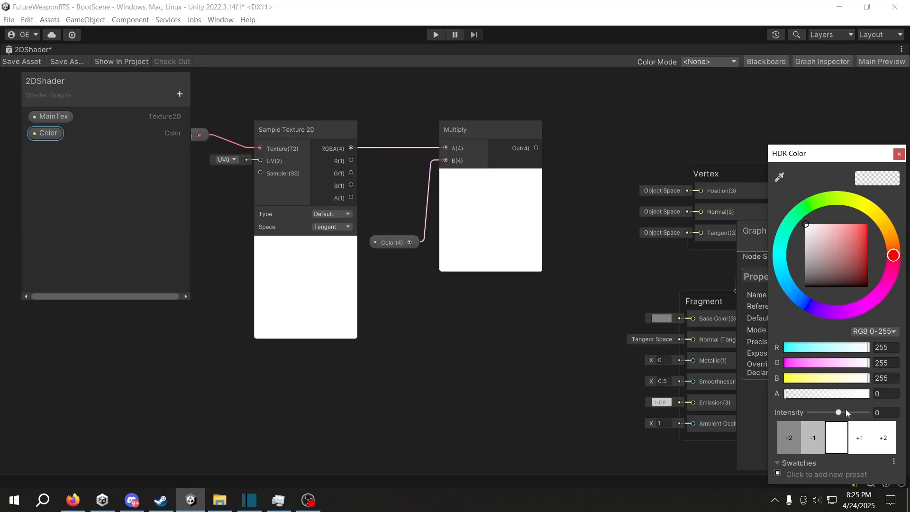
pyautogui.moveTo(847, 413); pyautogui.dragTo(810, 412)
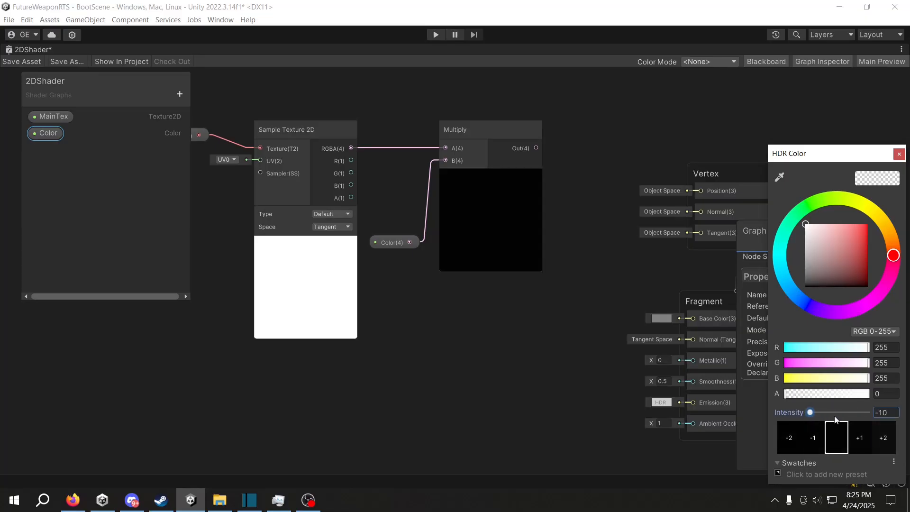
pyautogui.hotkey('ctrl', 'z')
pyautogui.moveTo(886, 412); pyautogui.dragTo(849, 414)
pyautogui.write('0')
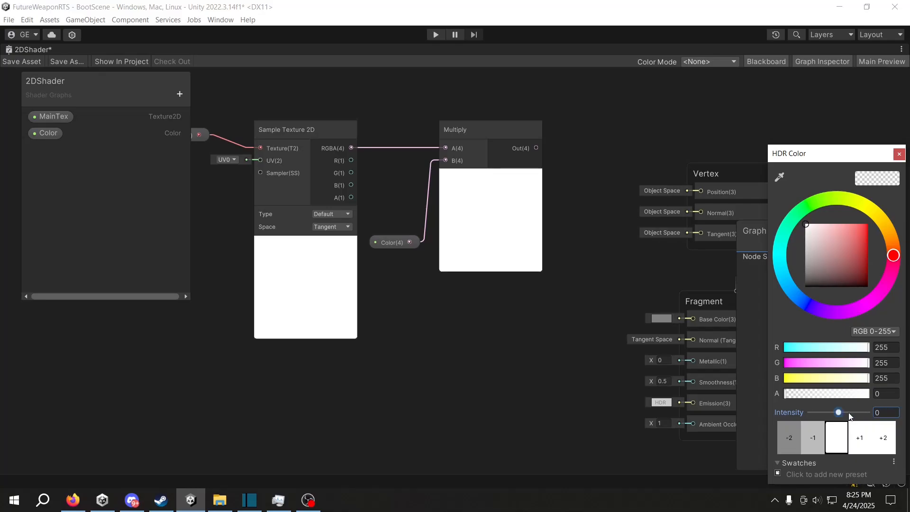
pyautogui.click(900, 154)
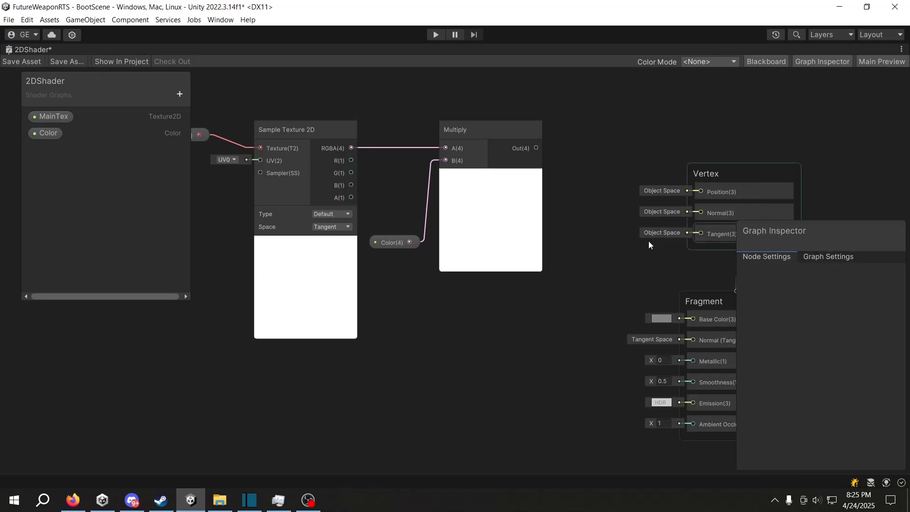
# Step: Change the graph's Built-In target material from Lit to Unlit, moving the Graph Inspector up for access
pyautogui.moveTo(648, 241); pyautogui.dragTo(596, 240, button='middle')
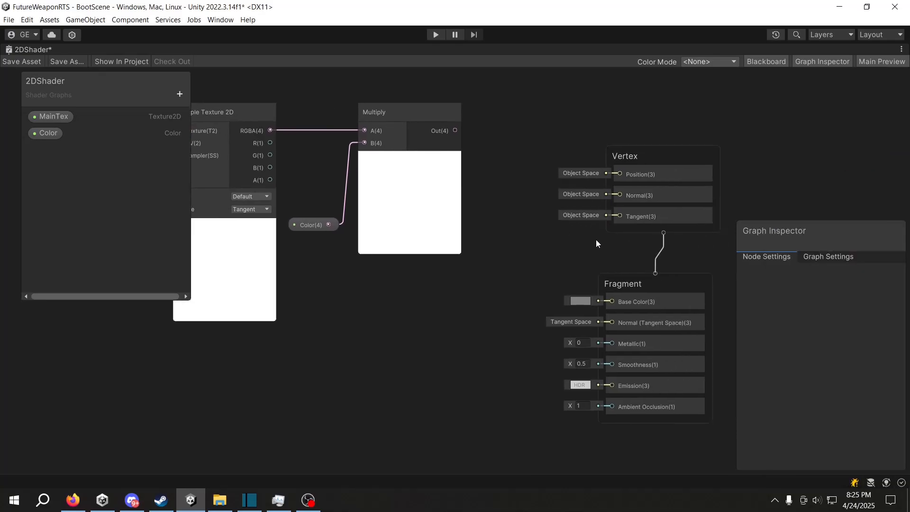
pyautogui.click(844, 256)
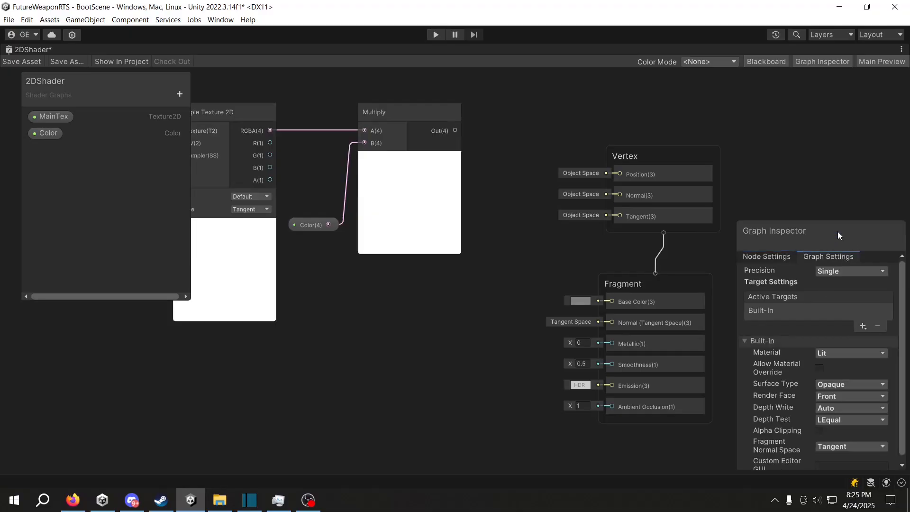
pyautogui.moveTo(837, 231); pyautogui.dragTo(836, 179)
pyautogui.click(843, 299)
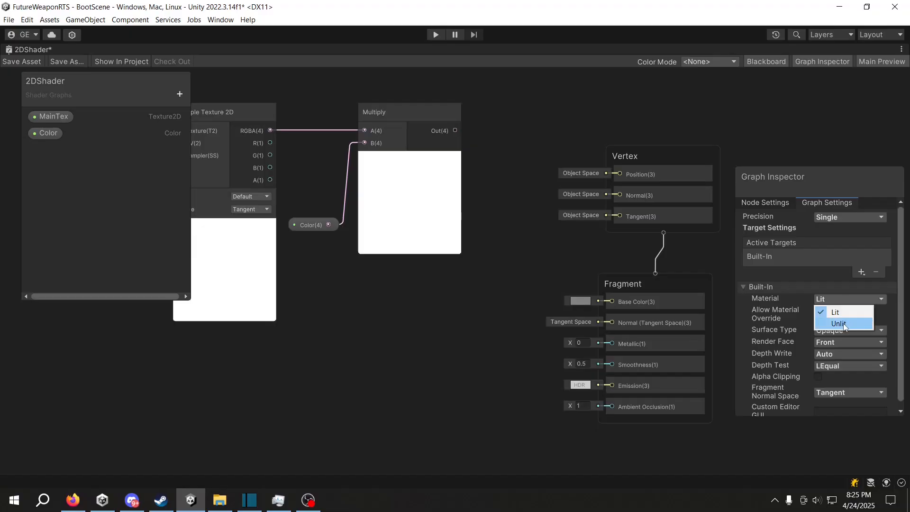
pyautogui.click(843, 324)
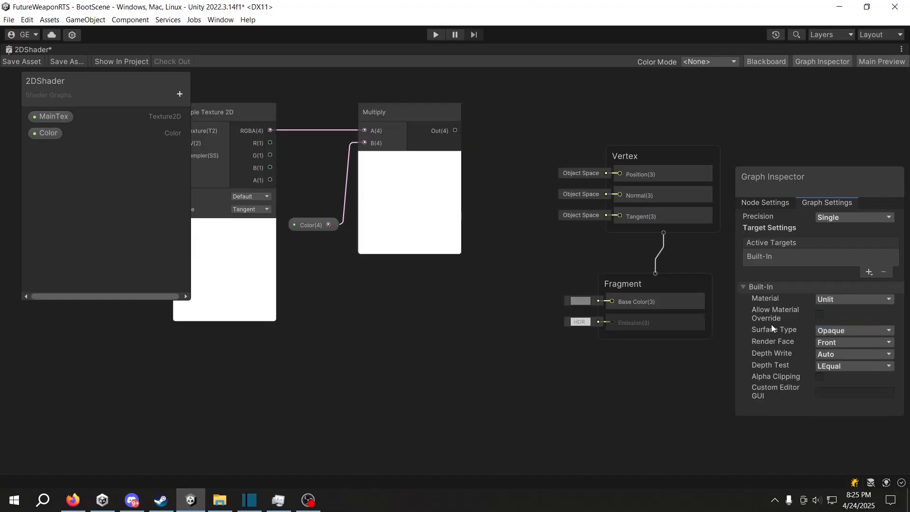
# Step: Set the graph's Built-In target Surface Type to Transparent
pyautogui.moveTo(620, 320); pyautogui.dragTo(591, 312, button='middle')
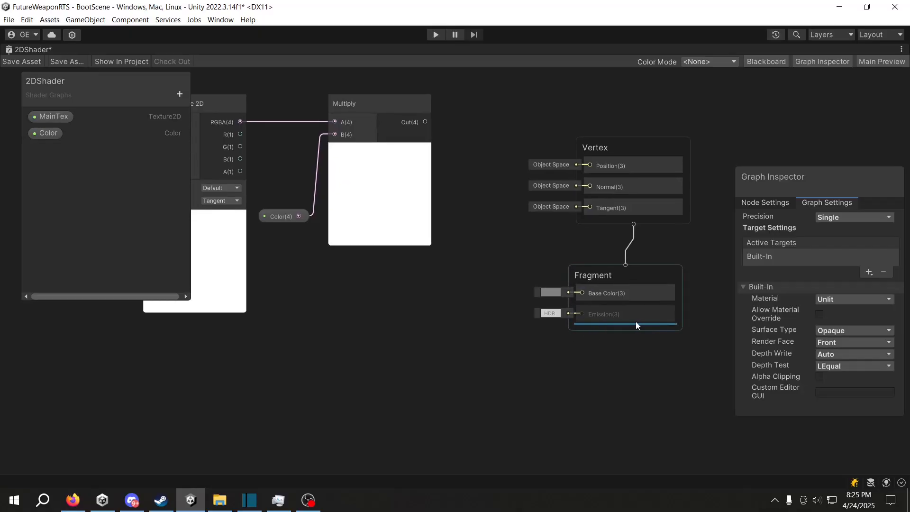
pyautogui.click(838, 330)
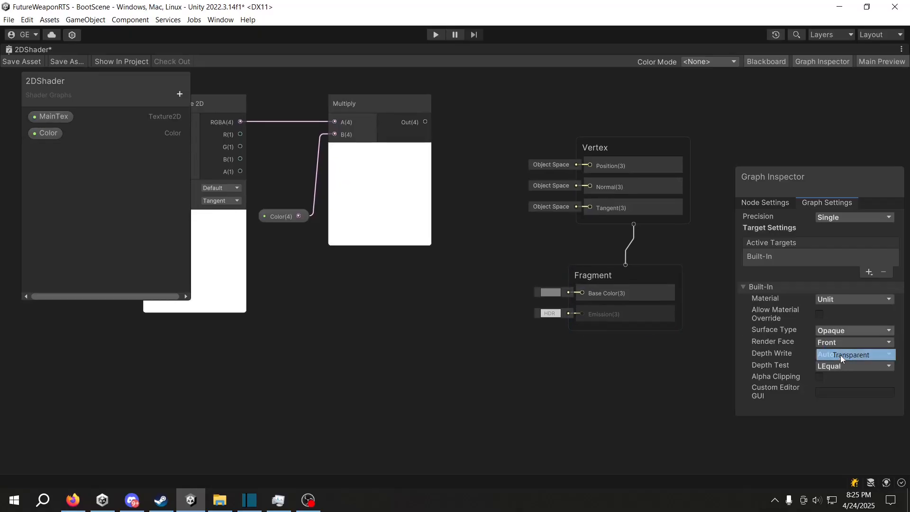
pyautogui.click(841, 355)
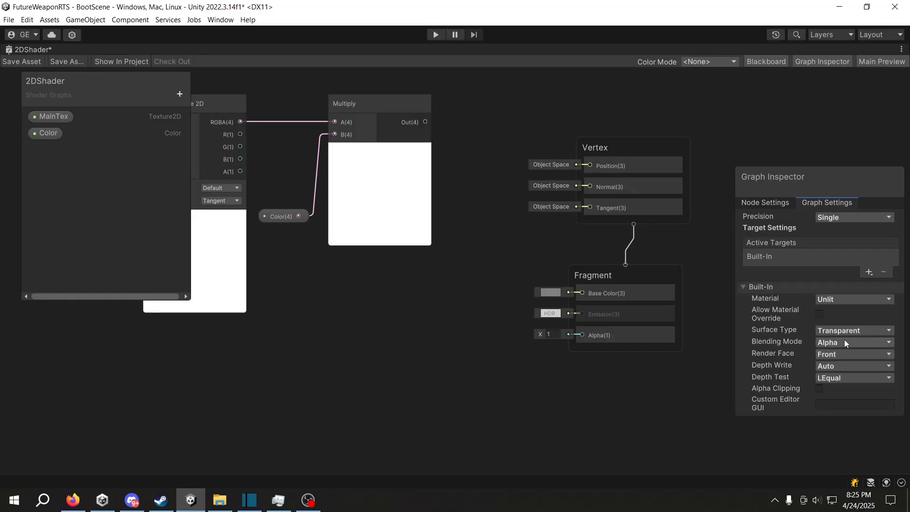
# Step: Connect the Multiply output to the Fragment's Base Color and the Sample Texture 2D A output to its Alpha
pyautogui.moveTo(504, 320); pyautogui.dragTo(515, 323, button='middle')
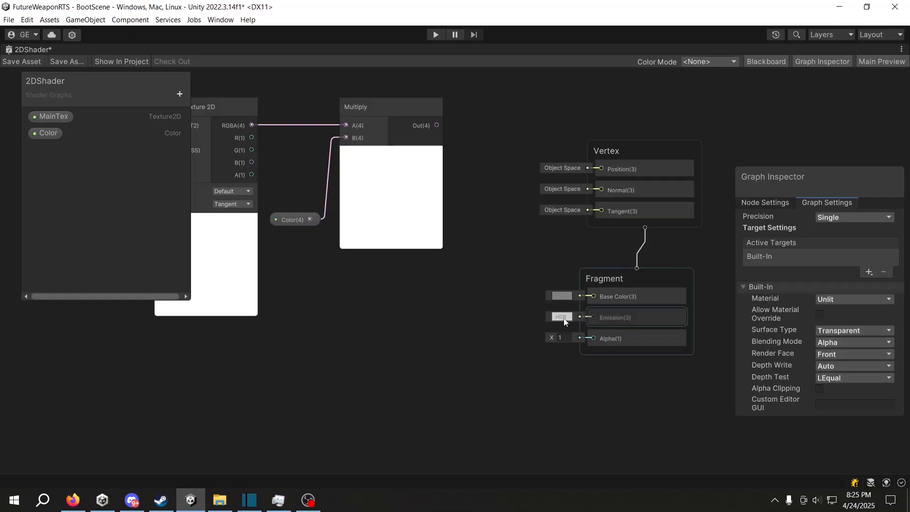
pyautogui.moveTo(408, 251); pyautogui.dragTo(456, 280, button='middle')
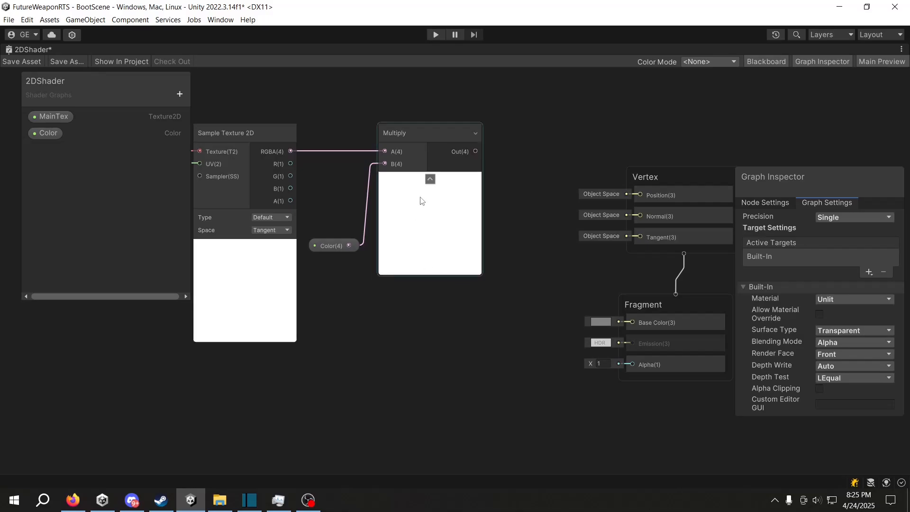
pyautogui.moveTo(475, 152); pyautogui.dragTo(622, 320)
pyautogui.moveTo(577, 317); pyautogui.dragTo(610, 295, button='middle')
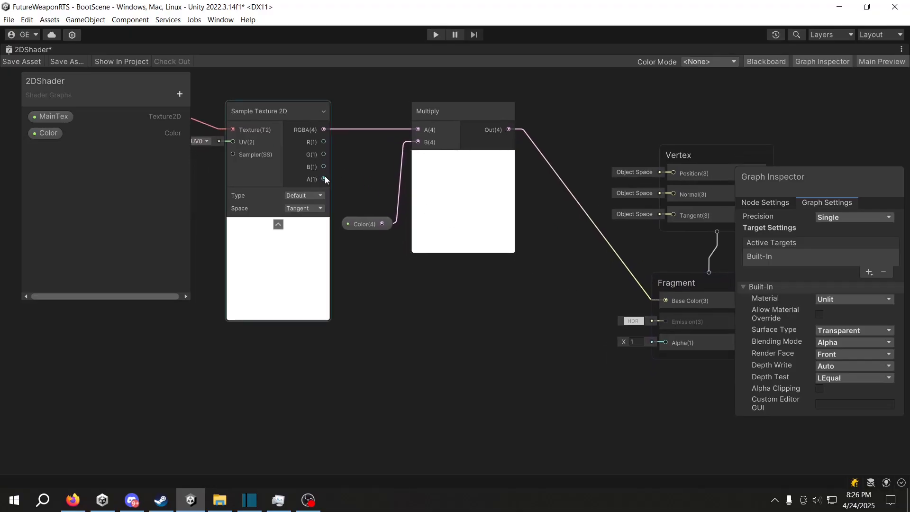
pyautogui.moveTo(324, 179); pyautogui.dragTo(664, 343)
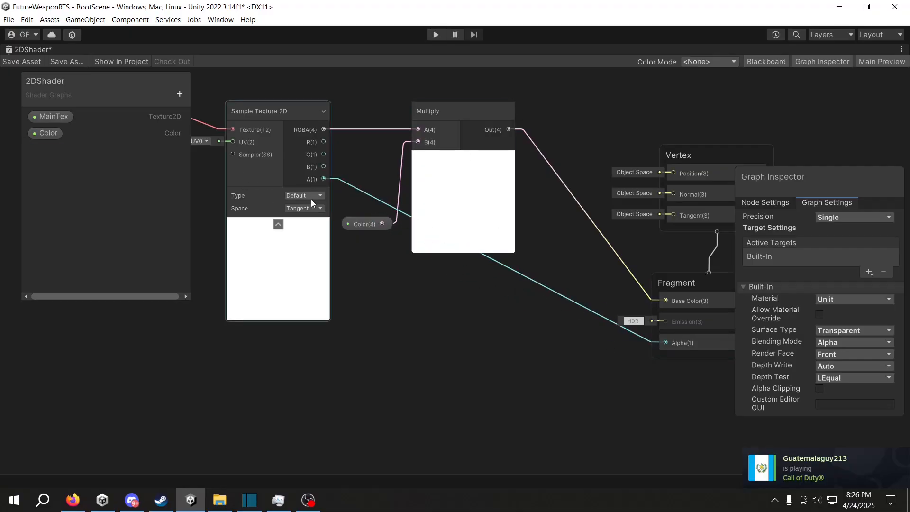
# Step: Save the 2DShader graph asset, restore the graph window from full size, and return to the Scene view
pyautogui.click(25, 62)
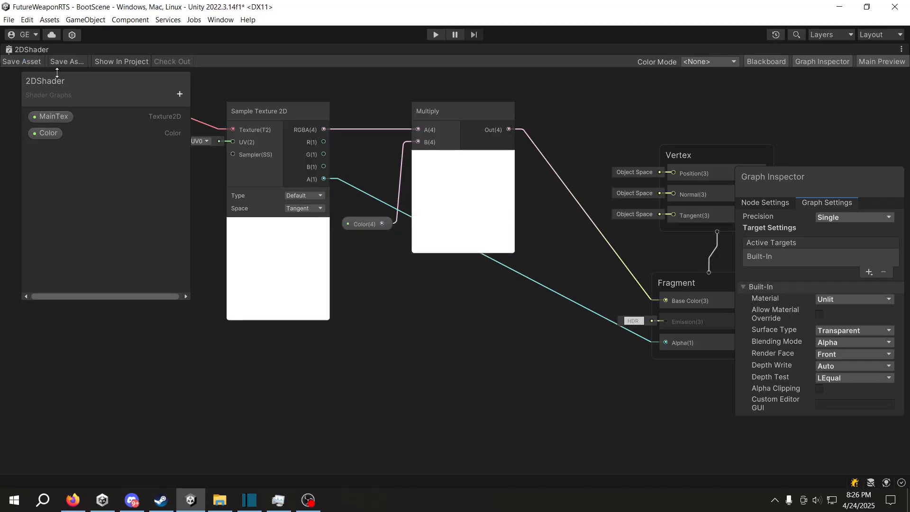
pyautogui.doubleClick(23, 52)
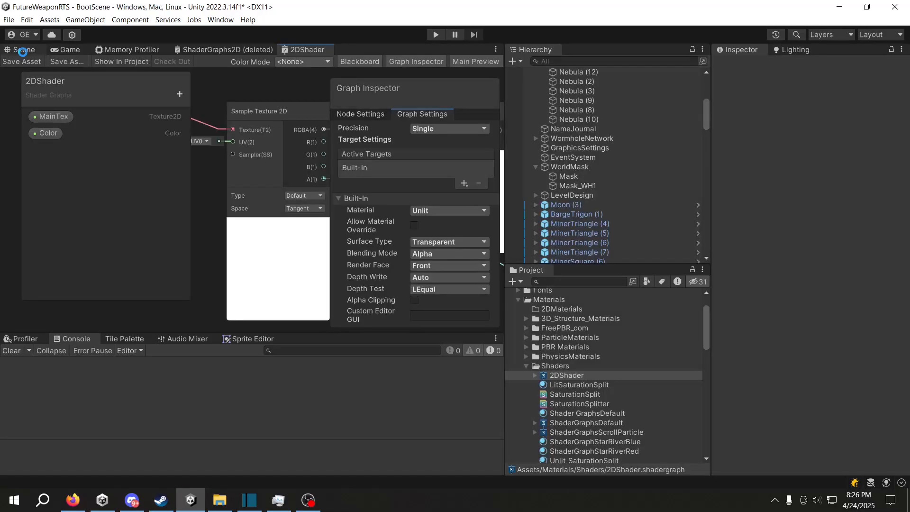
pyautogui.click(36, 51)
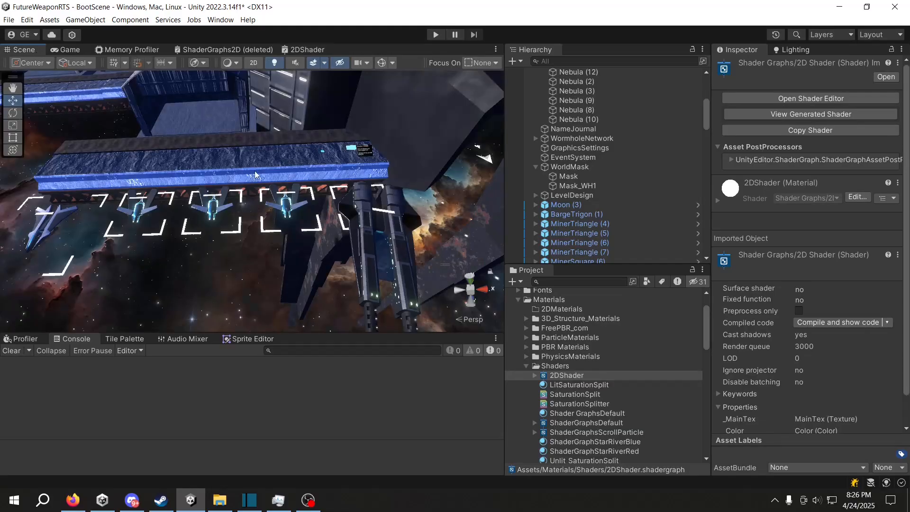
# Step: Create a material from the 2DShader asset in the Shaders folder and name it 2DGlowYell
pyautogui.rightClick(550, 377)
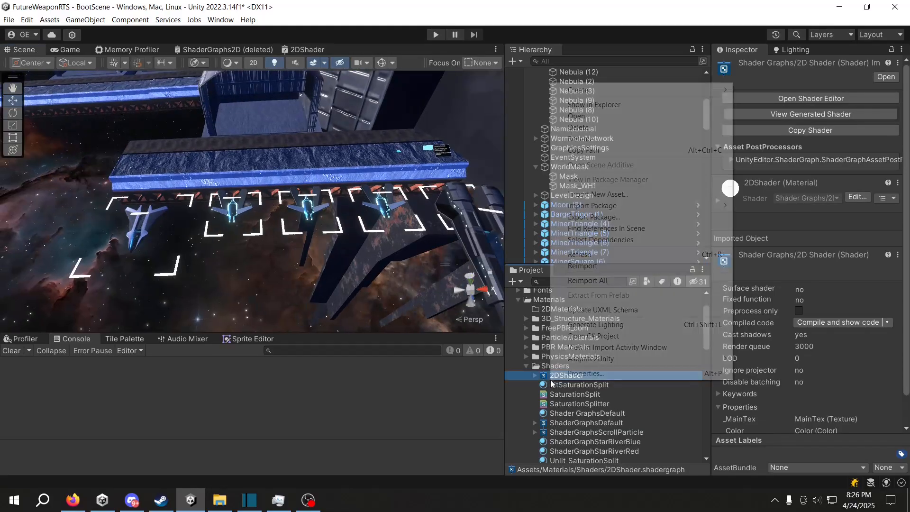
pyautogui.moveTo(664, 89)
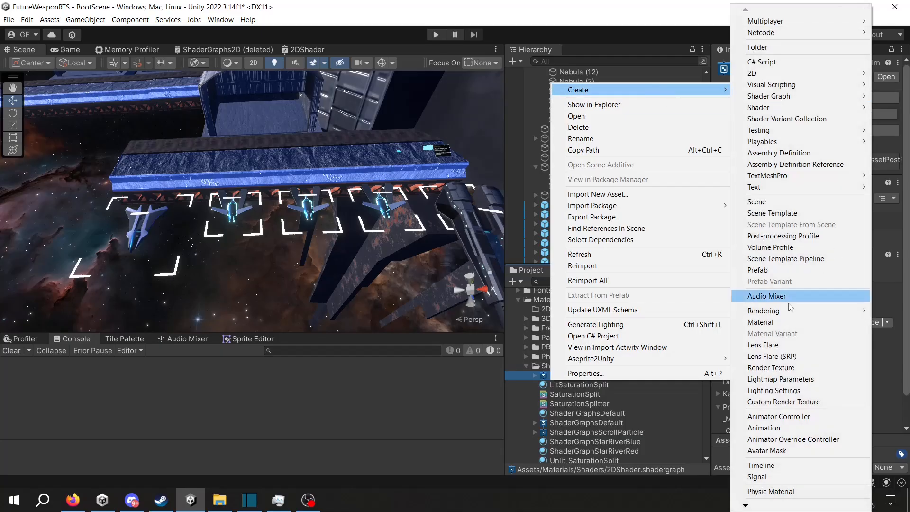
pyautogui.click(763, 322)
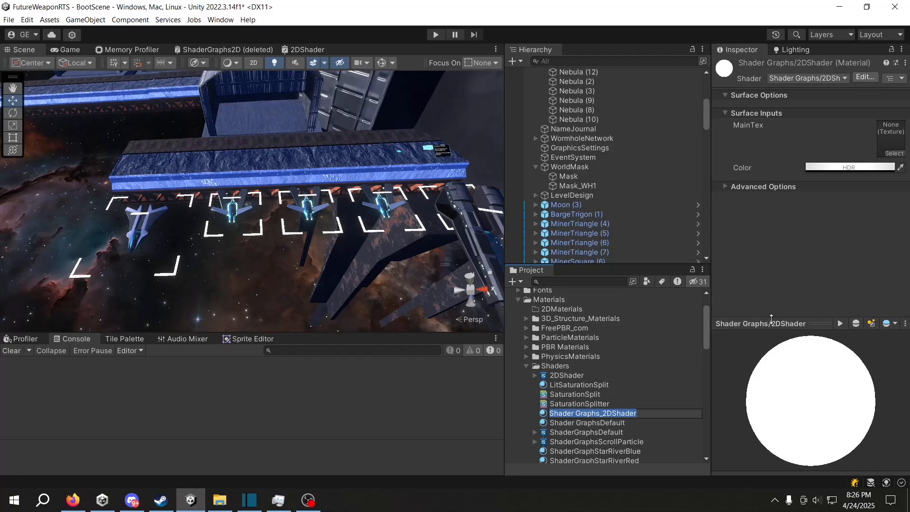
pyautogui.write('Glow')
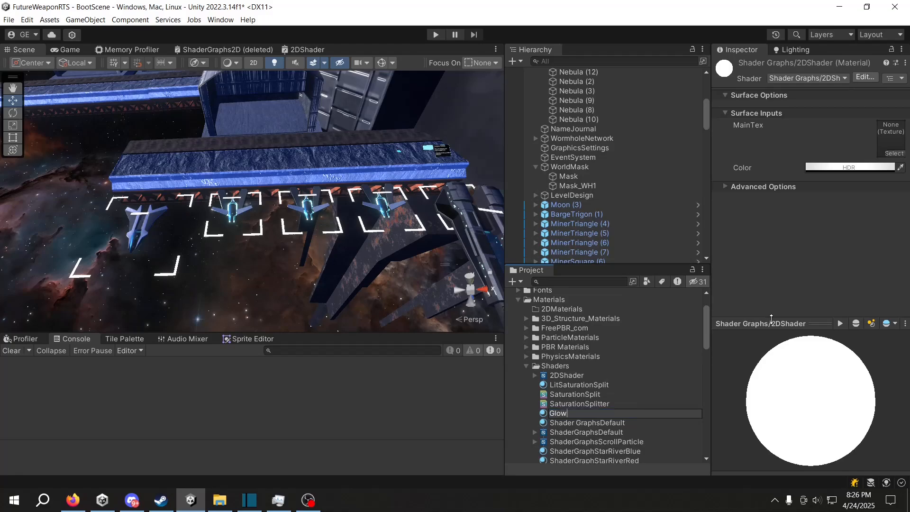
pyautogui.press('BackSpace')
pyautogui.press('BackSpace')
pyautogui.press('BackSpace')
pyautogui.press('BackSpace')
pyautogui.write('2DGlowYell')
pyautogui.press('Return')
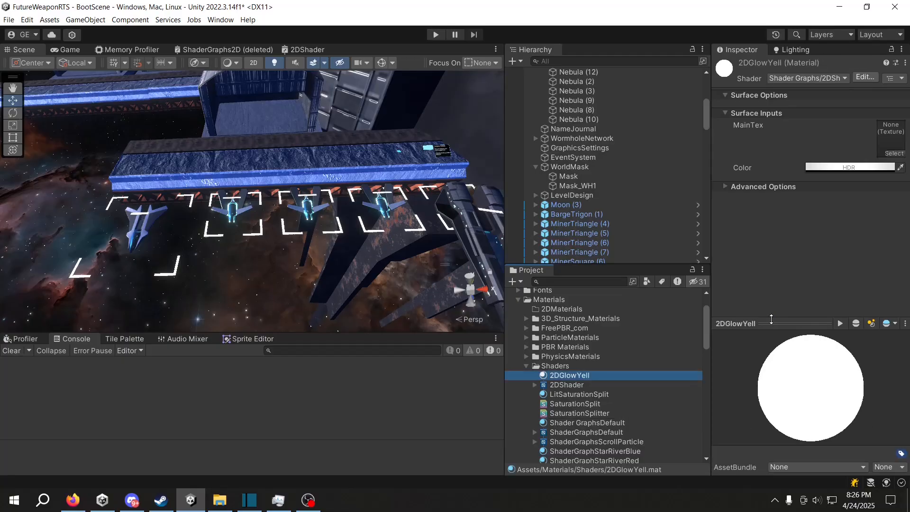
# Step: Rename the new material to 2DGlowYellow and move it into the 2DMaterials folder
pyautogui.click(632, 375)
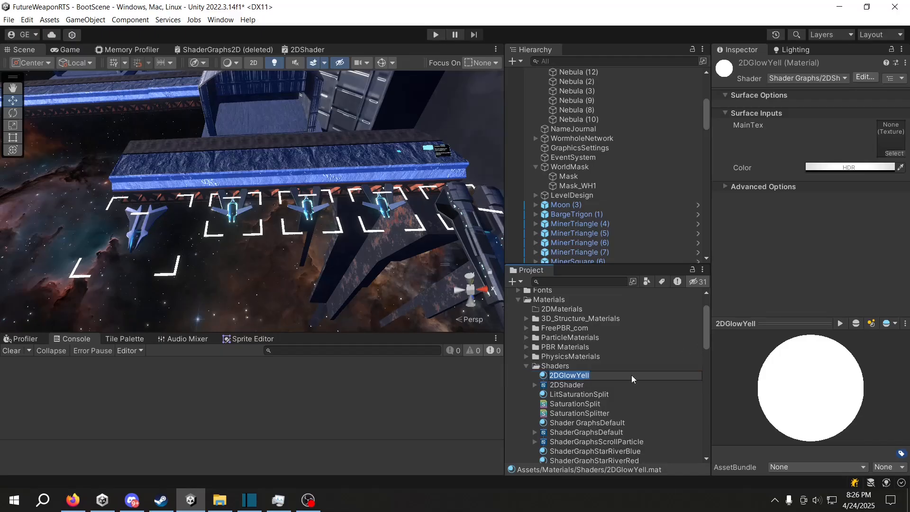
pyautogui.click(631, 375)
pyautogui.write('ow')
pyautogui.press('Return')
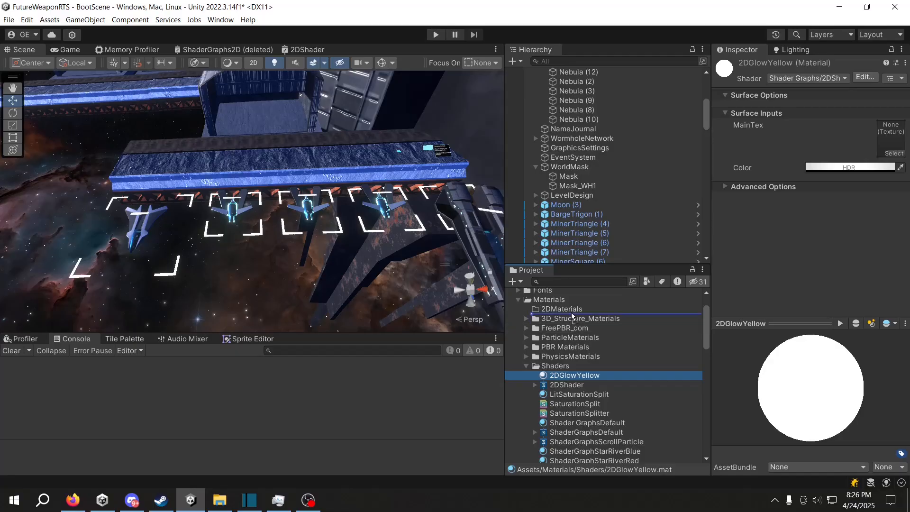
pyautogui.moveTo(571, 310); pyautogui.dragTo(571, 309)
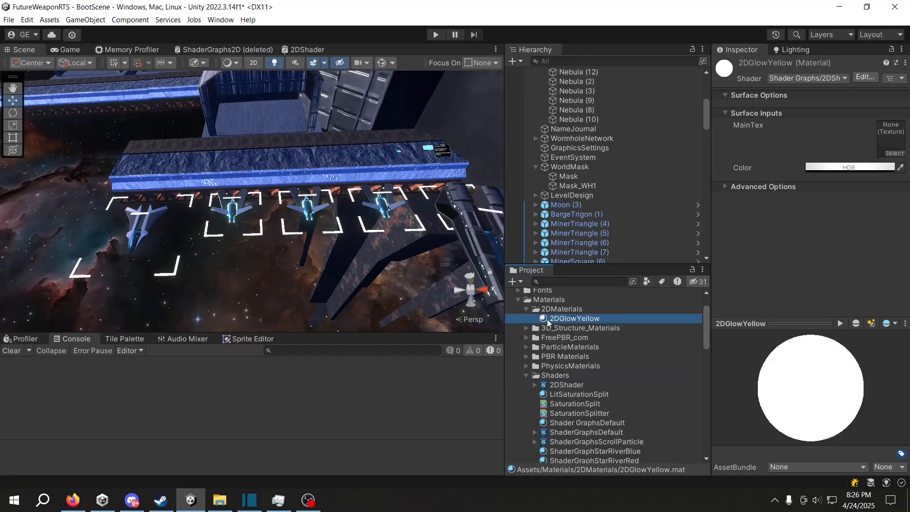
# Step: Select the NexusQuad station in the scene and open its prefab for editing
pyautogui.scroll(10, 565, 229)
pyautogui.click(344, 152)
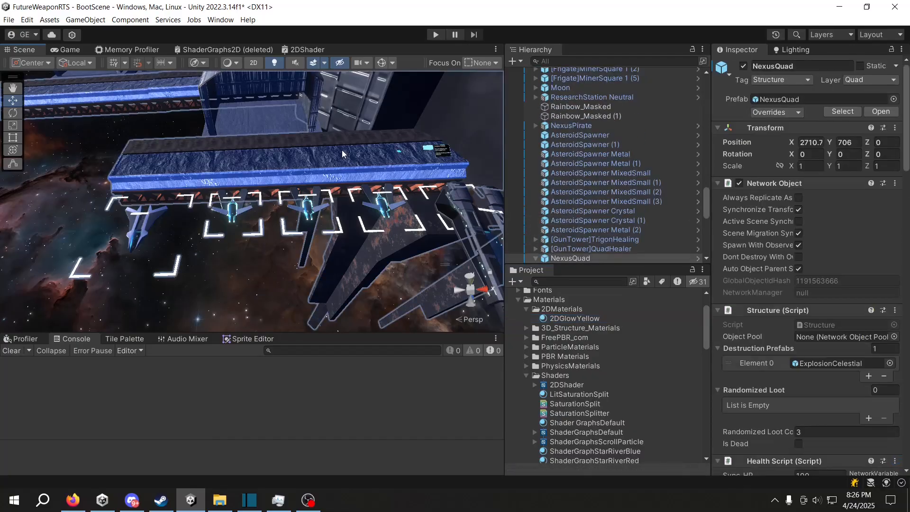
pyautogui.click(402, 108)
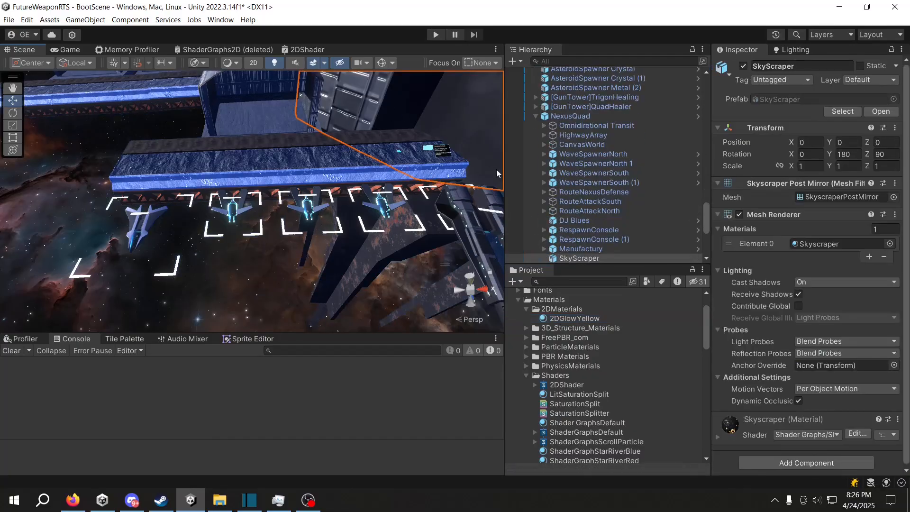
pyautogui.click(569, 115)
pyautogui.click(881, 112)
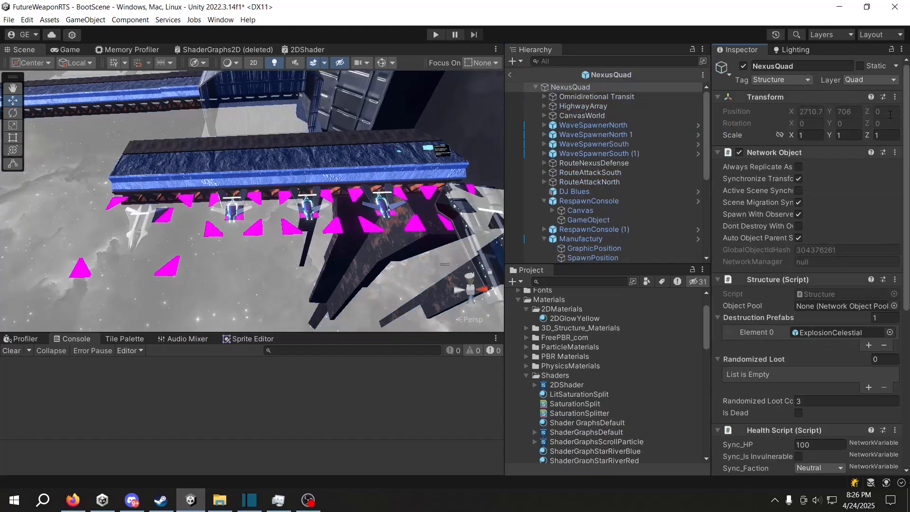
# Step: Assign the 2DGlowYellow material to the prefab's Tilemap under Grid, and return to the main scene
pyautogui.click(566, 259)
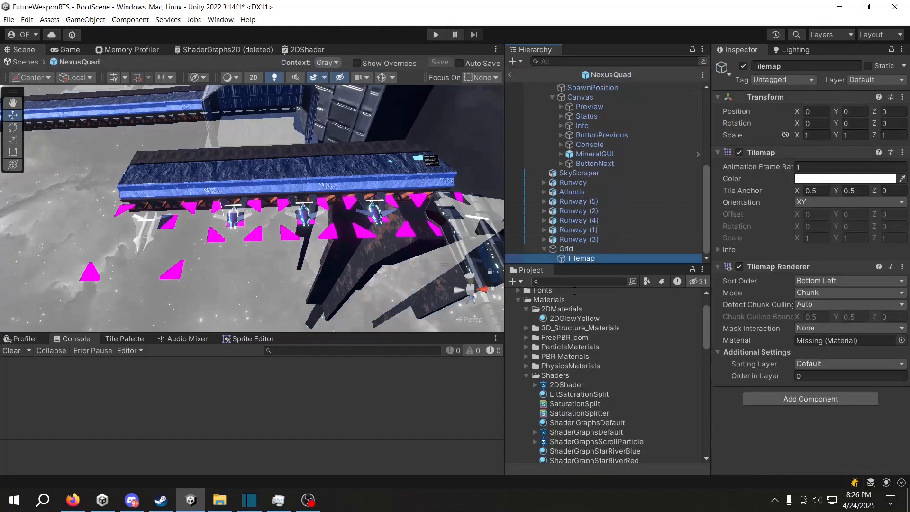
pyautogui.moveTo(574, 319); pyautogui.dragTo(583, 257)
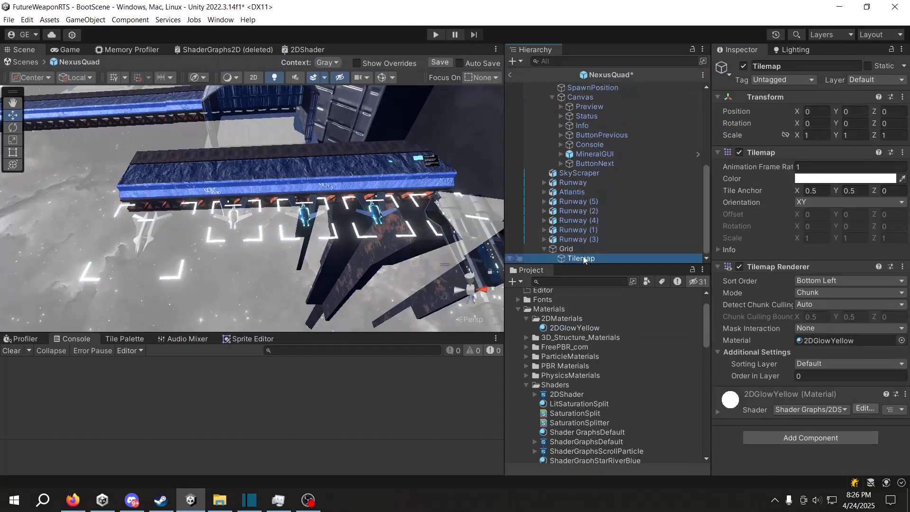
pyautogui.click(511, 74)
pyautogui.moveTo(356, 181); pyautogui.dragTo(358, 184, button='middle')
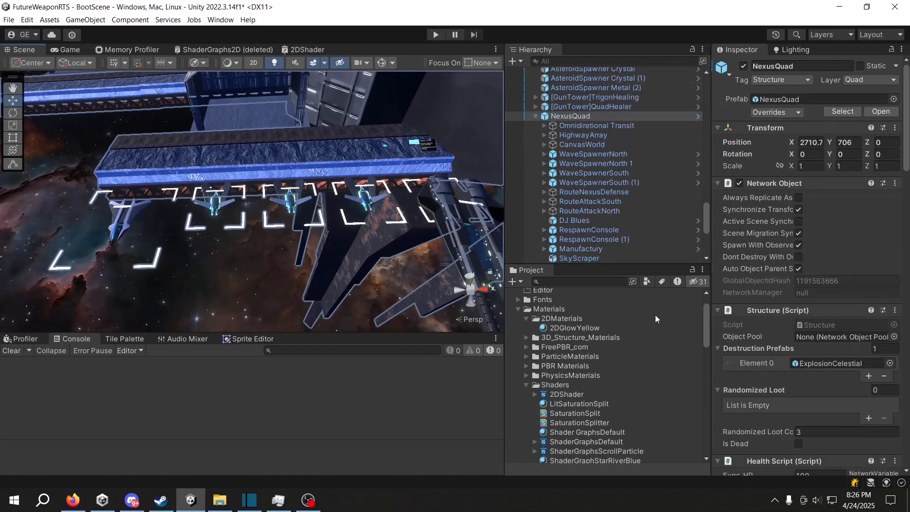
# Step: Set the 2DGlowYellow material's HDR Color to a golden yellow, RGB 255, 163, 0
pyautogui.click(577, 328)
pyautogui.click(829, 167)
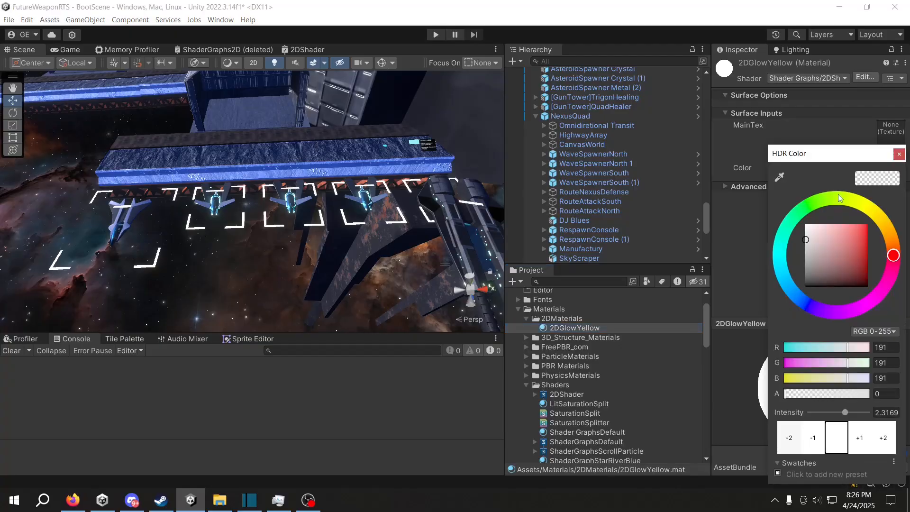
pyautogui.moveTo(871, 210)
pyautogui.mouseDown()
pyautogui.moveTo(882, 220)
pyautogui.moveTo(866, 221)
pyautogui.mouseUp()
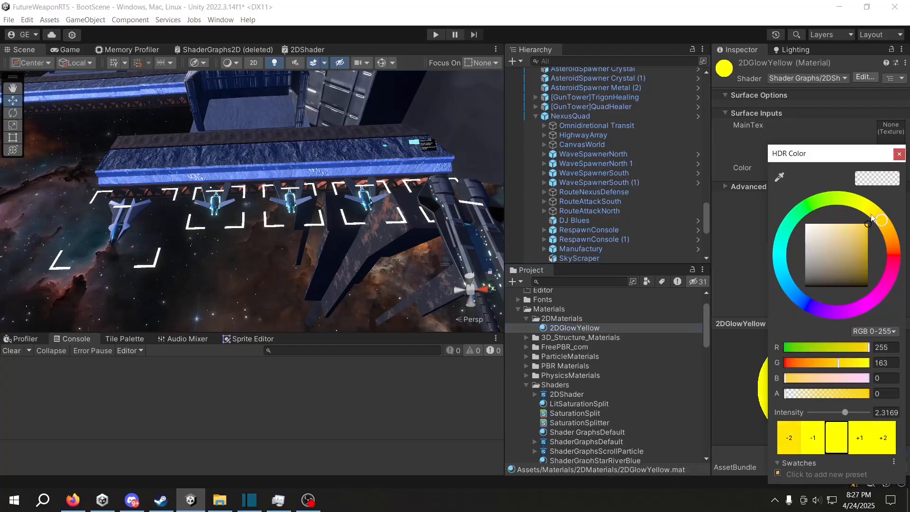
pyautogui.click(901, 156)
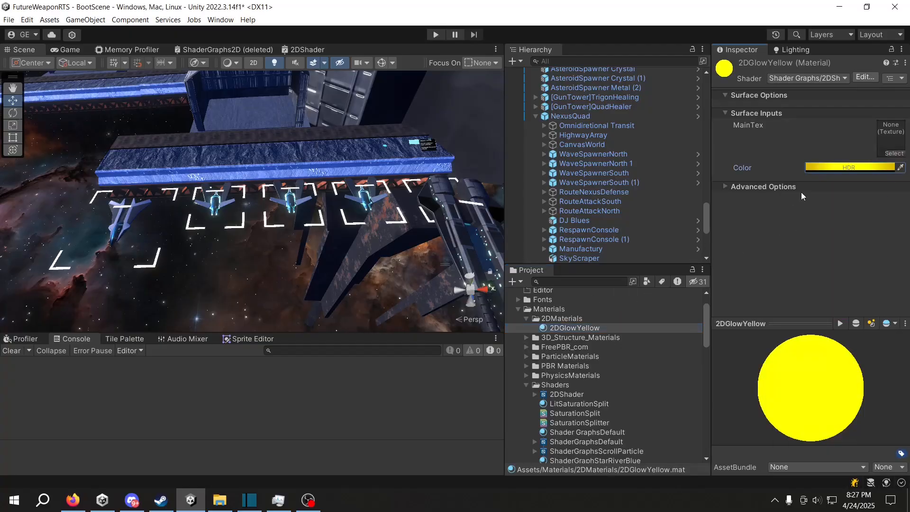
pyautogui.click(852, 168)
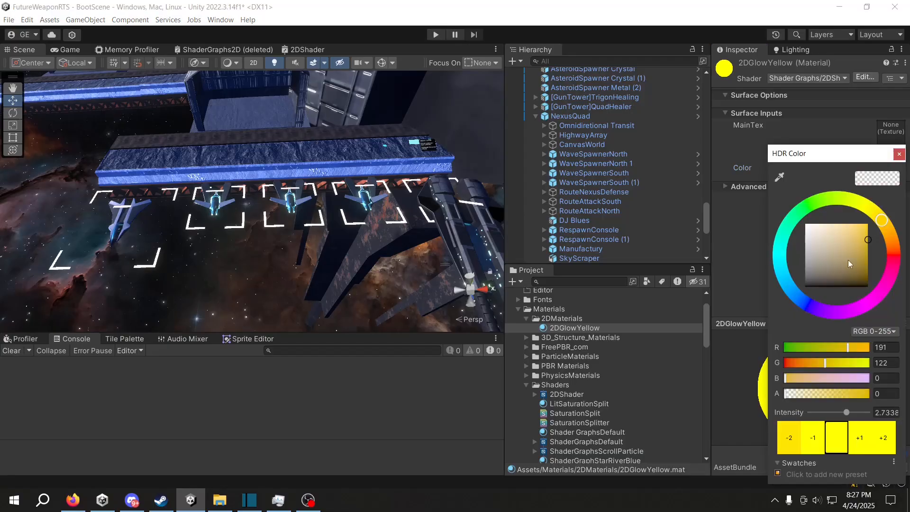
pyautogui.click(900, 154)
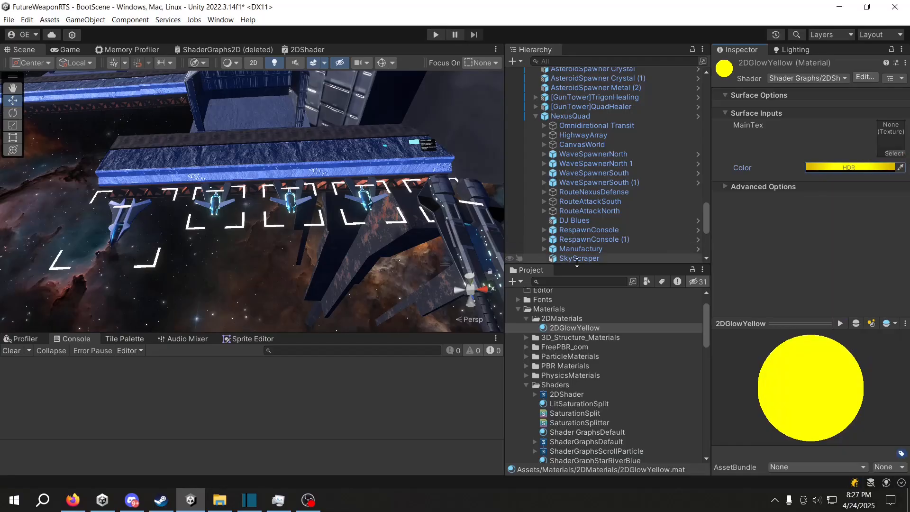
# Step: Revert the Material override on the Tilemap of the scene's NexusQuad instance so it uses the prefab's material
pyautogui.click(569, 116)
pyautogui.scroll(-5, 568, 217)
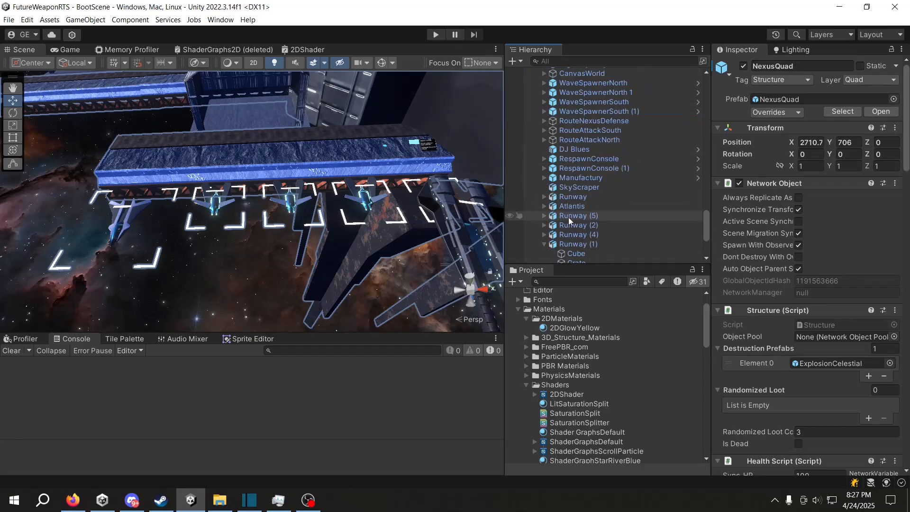
pyautogui.scroll(3, 575, 224)
pyautogui.scroll(-5, 575, 223)
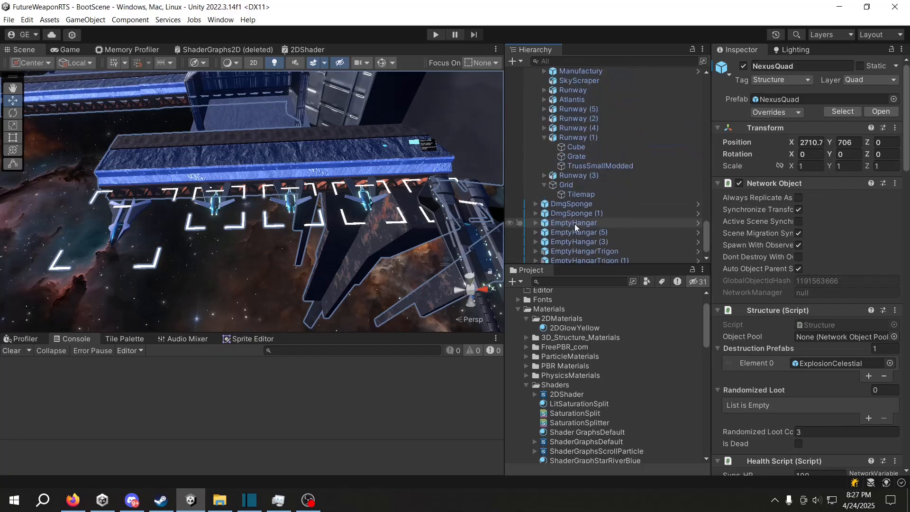
pyautogui.click(577, 196)
pyautogui.rightClick(747, 399)
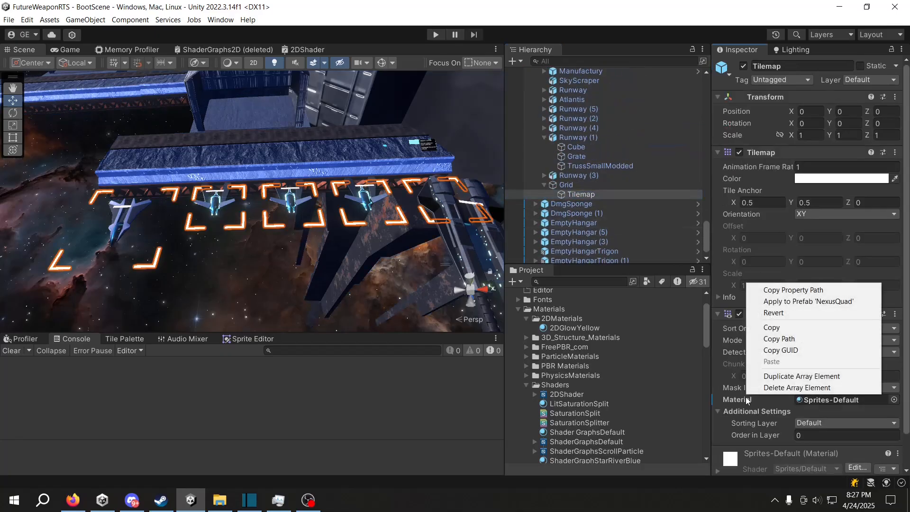
pyautogui.click(791, 314)
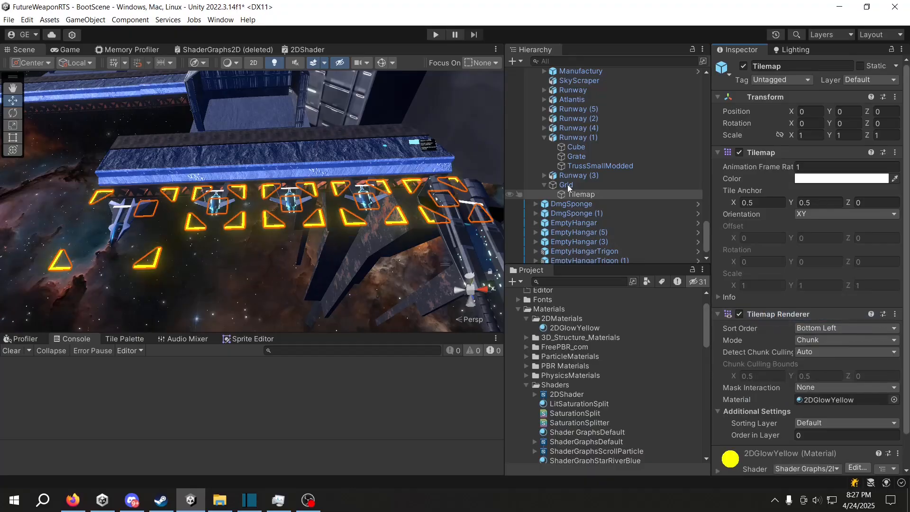
# Step: Collapse NexusQuad in the hierarchy and set the 2DGlowYellow material's HDR Color to orange, RGB 242, 66, 11
pyautogui.scroll(5, 564, 172)
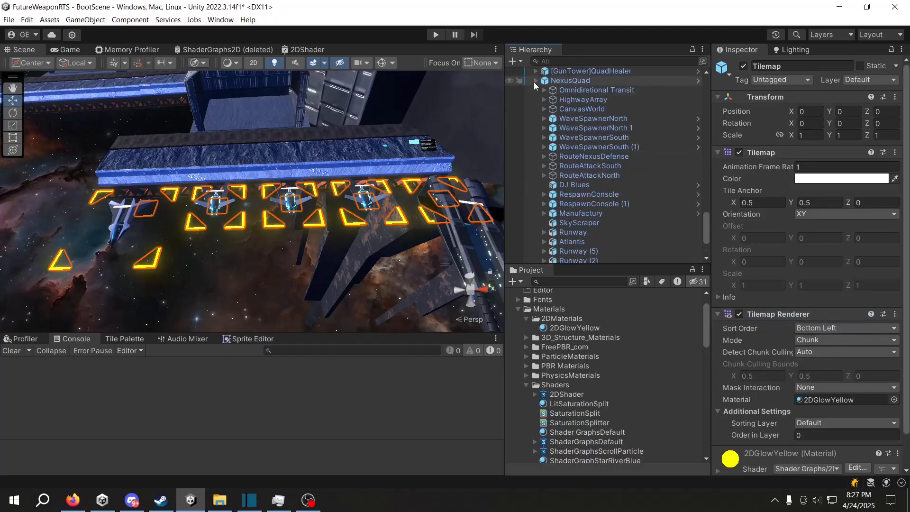
pyautogui.click(534, 81)
pyautogui.click(569, 328)
pyautogui.click(883, 166)
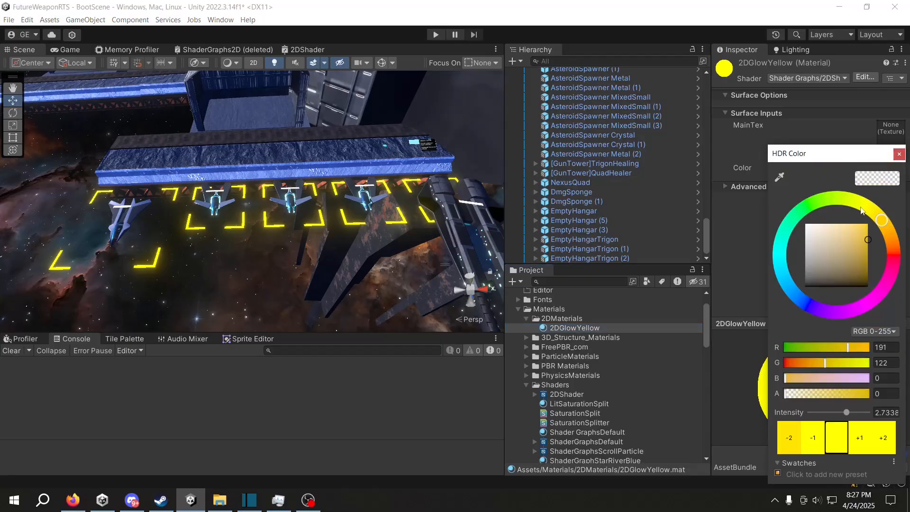
pyautogui.moveTo(859, 232); pyautogui.dragTo(892, 244)
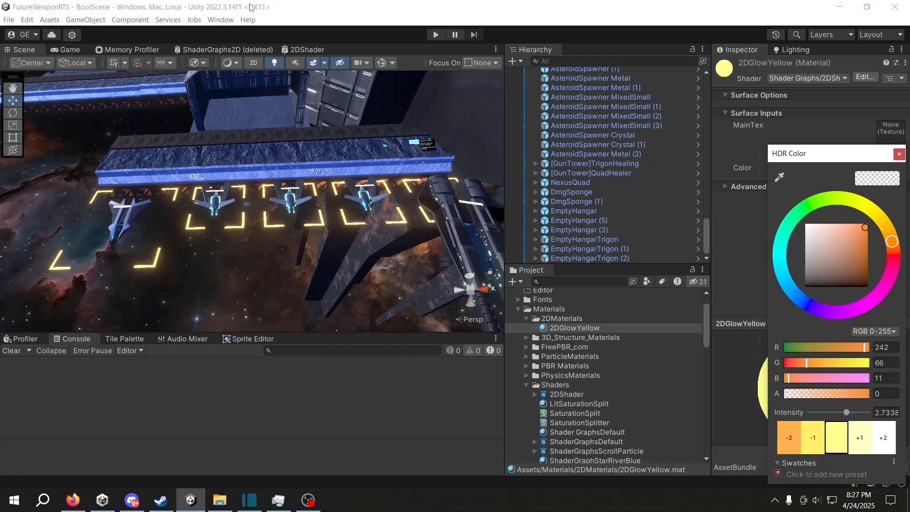
# Step: In the 2DShader graph, delete the connection from Sample Texture 2D's A output to the Fragment Alpha, save the asset, and return to the scene
pyautogui.doubleClick(300, 49)
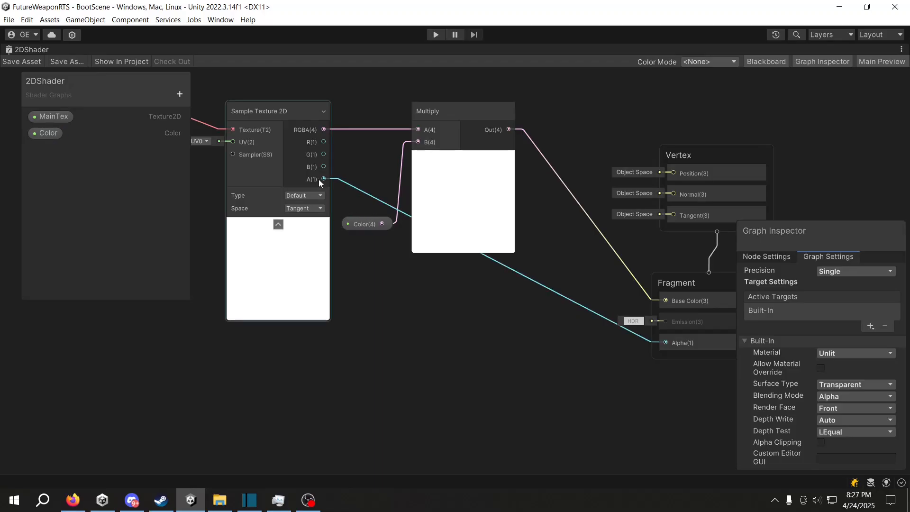
pyautogui.moveTo(325, 179); pyautogui.dragTo(364, 200)
pyautogui.click(365, 190)
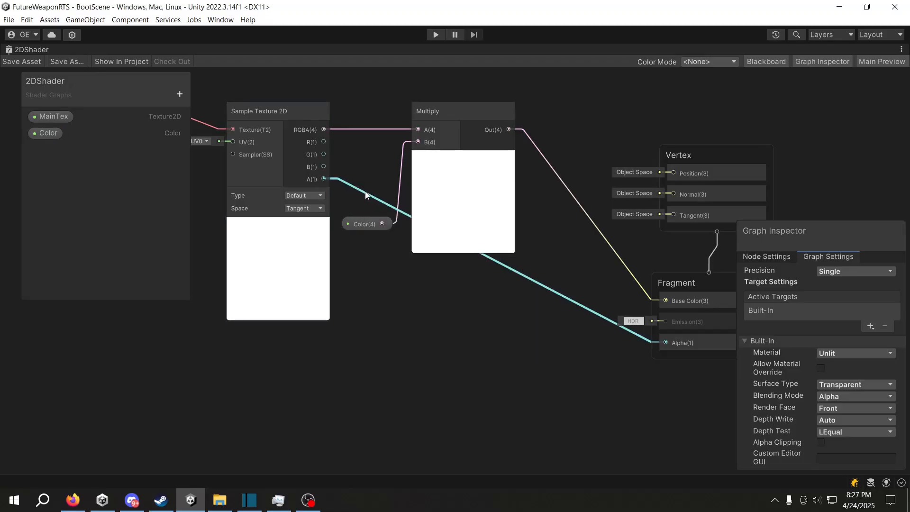
pyautogui.press('Delete')
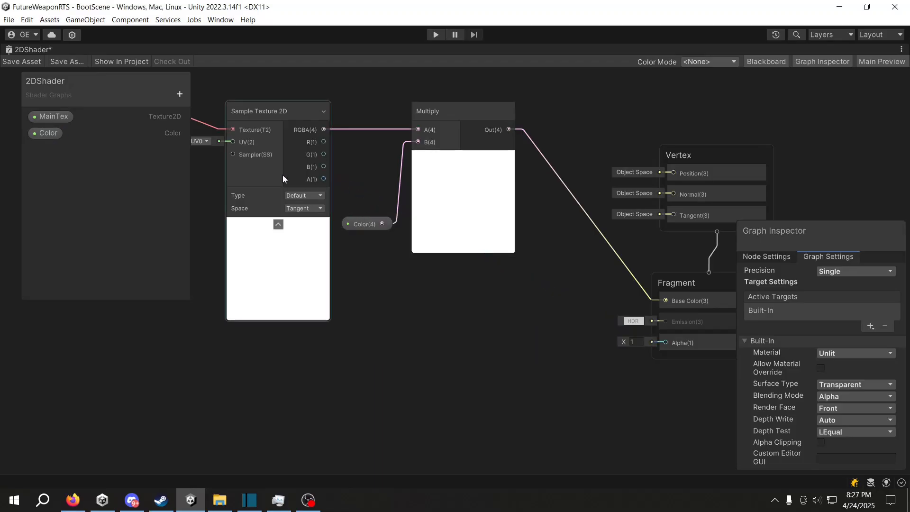
pyautogui.click(27, 62)
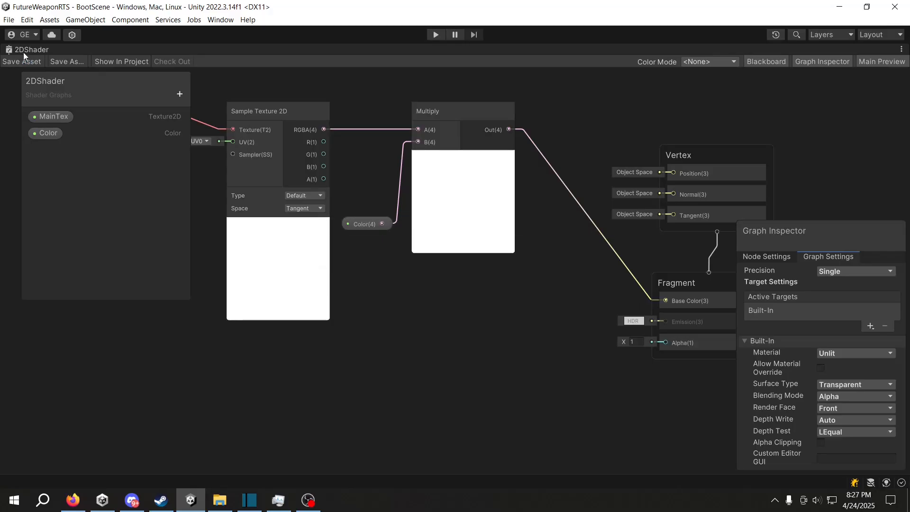
pyautogui.doubleClick(24, 50)
pyautogui.click(24, 49)
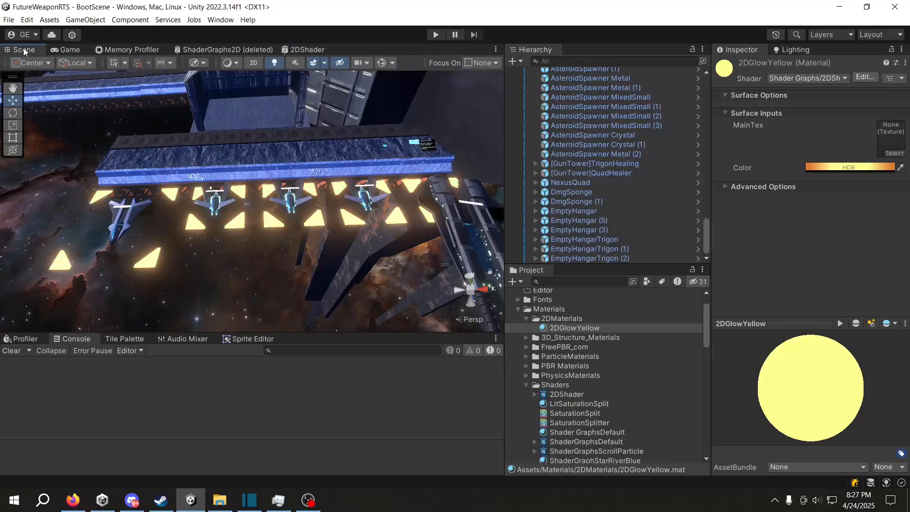
# Step: Reconnect Sample Texture 2D's A output to the Fragment Alpha in the 2DShader graph, save it, and go back to the scene
pyautogui.click(302, 51)
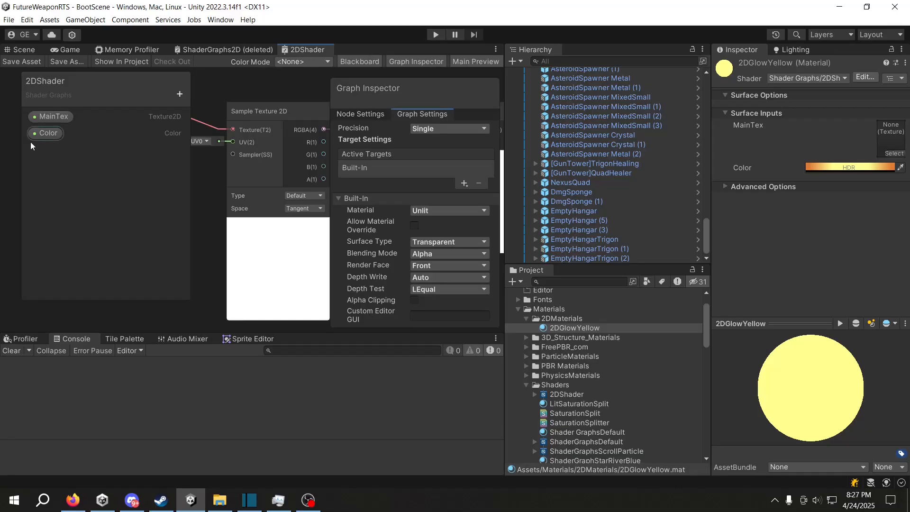
pyautogui.scroll(-5, 274, 152)
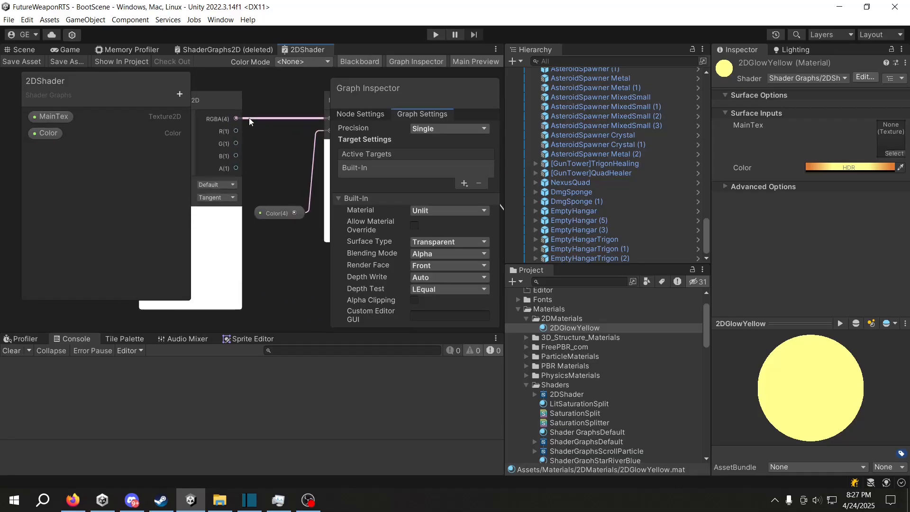
pyautogui.moveTo(251, 122); pyautogui.dragTo(200, 123, button='middle')
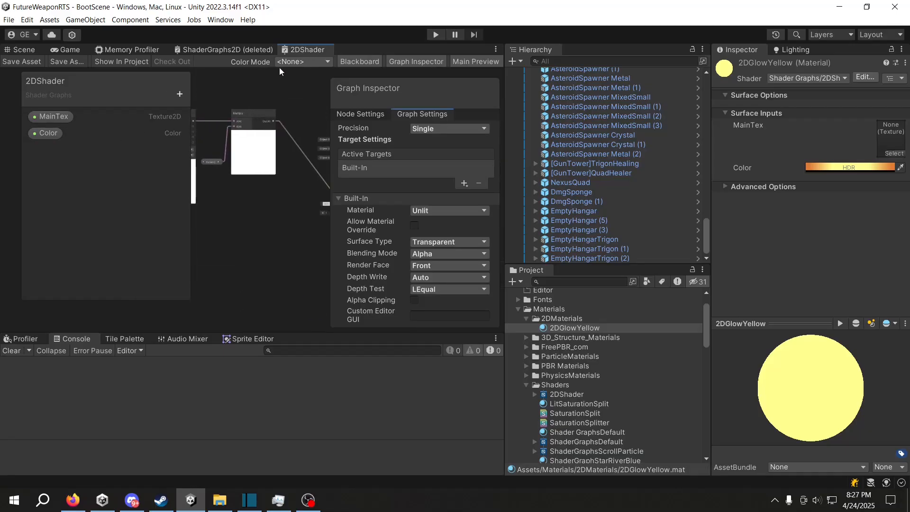
pyautogui.doubleClick(307, 50)
pyautogui.scroll(3, 357, 193)
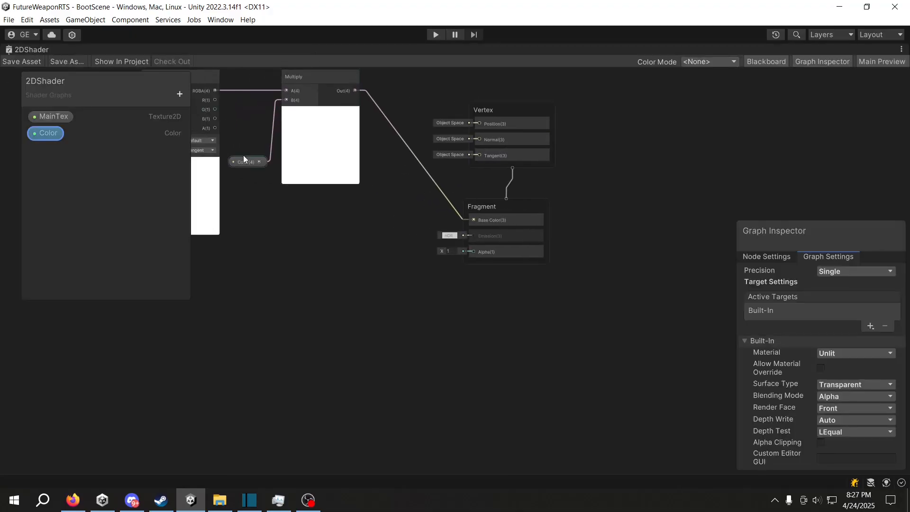
pyautogui.moveTo(216, 128); pyautogui.dragTo(484, 257)
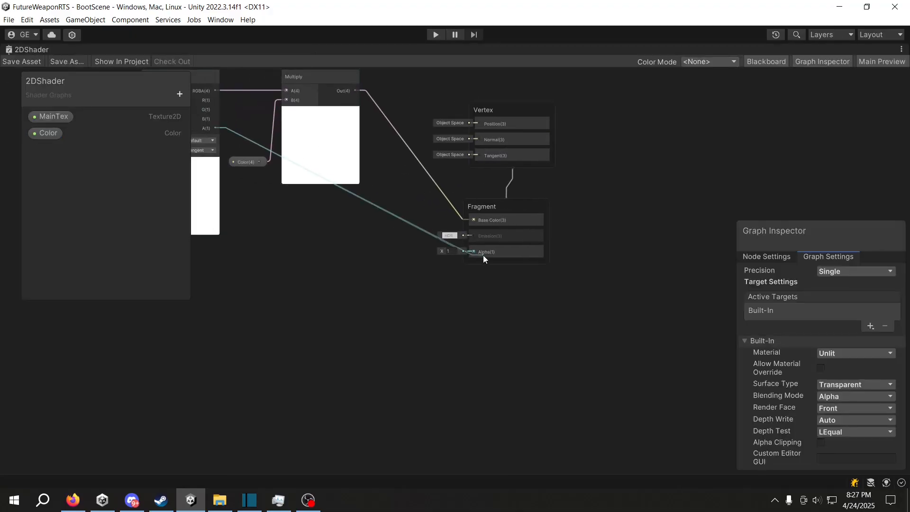
pyautogui.doubleClick(23, 49)
pyautogui.click(24, 50)
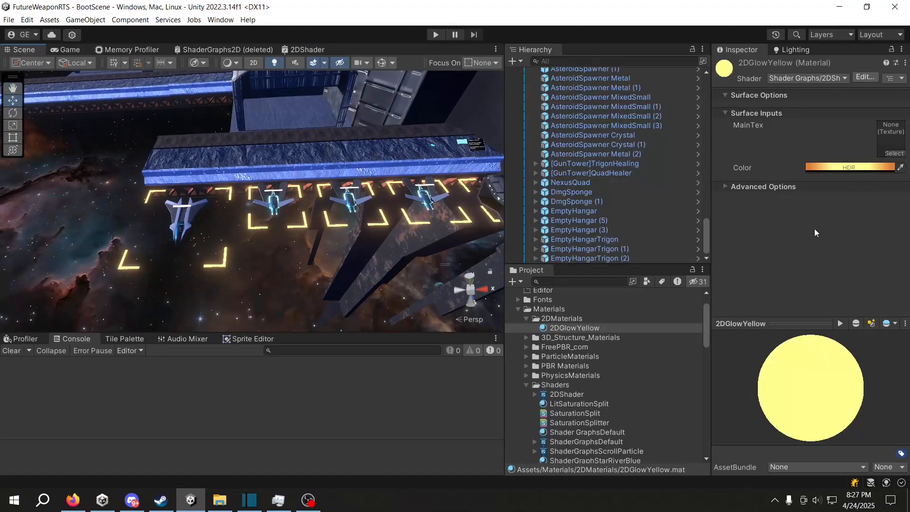
# Step: Raise the 2DGlowYellow material's HDR Color intensity to 4.9 and close the color picker
pyautogui.click(851, 168)
pyautogui.moveTo(847, 413); pyautogui.dragTo(854, 414)
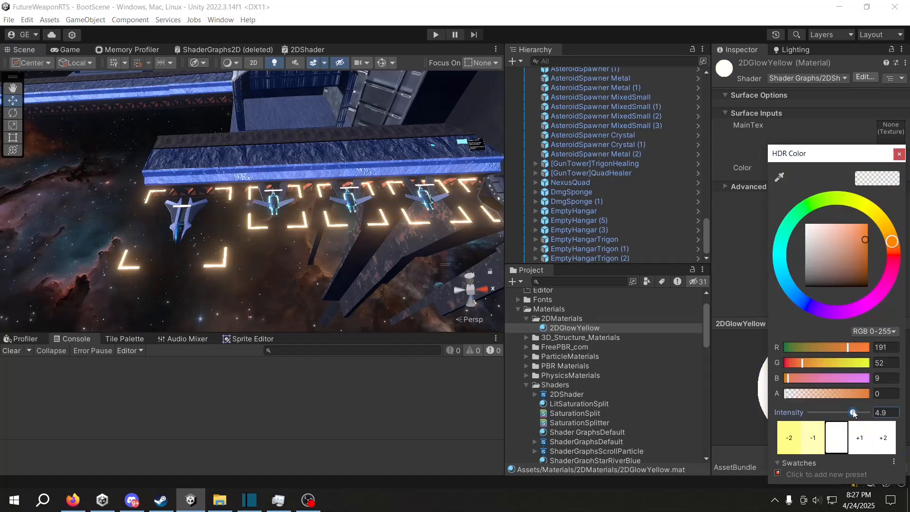
pyautogui.click(426, 281)
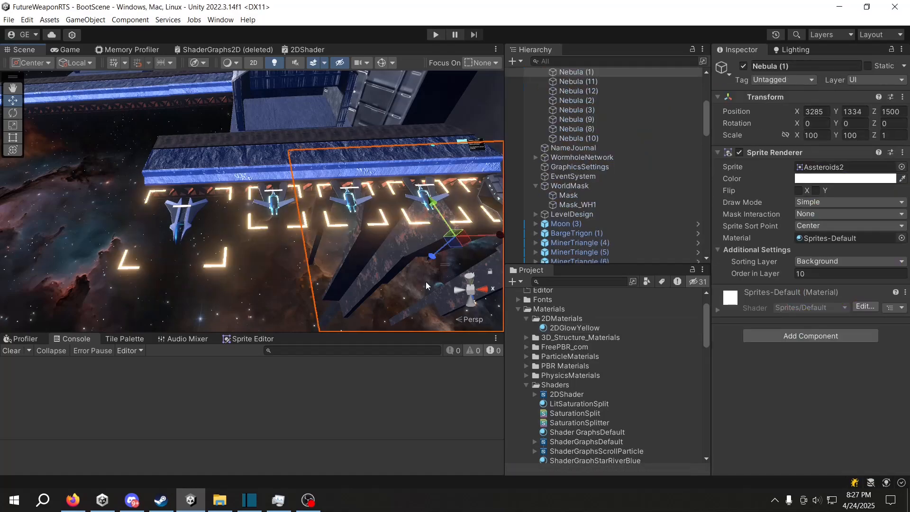
# Step: Examine the glow of the runway markings on the station up close and from far away in the scene
pyautogui.scroll(5, 226, 265)
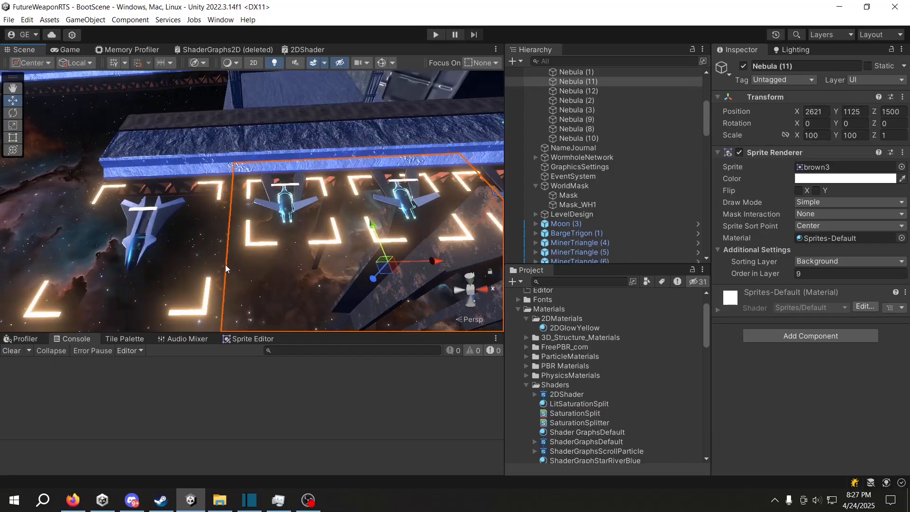
pyautogui.moveTo(226, 265); pyautogui.dragTo(263, 232, button='middle')
pyautogui.scroll(-6, 315, 230)
pyautogui.scroll(-4, 182, 260)
pyautogui.scroll(-8, 263, 231)
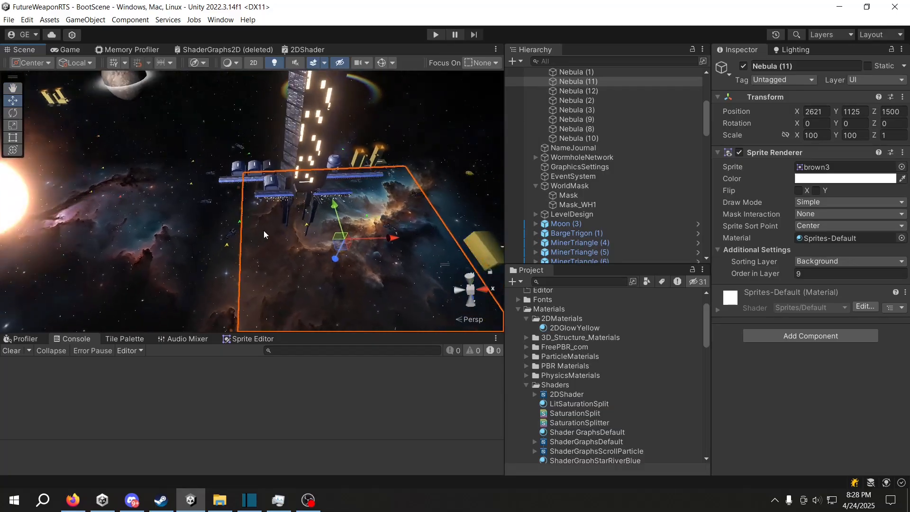
pyautogui.moveTo(170, 226); pyautogui.dragTo(281, 183, button='middle')
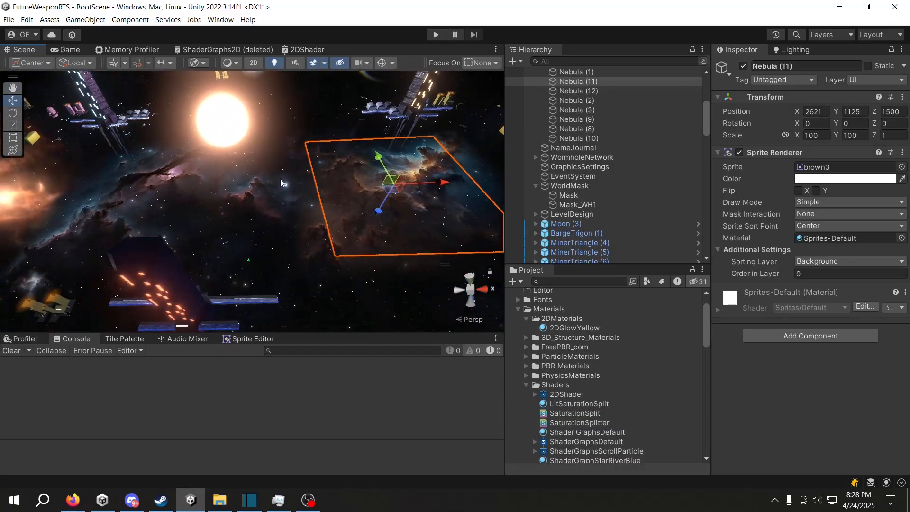
pyautogui.moveTo(192, 220); pyautogui.dragTo(224, 236, button='middle')
pyautogui.scroll(-4, 274, 189)
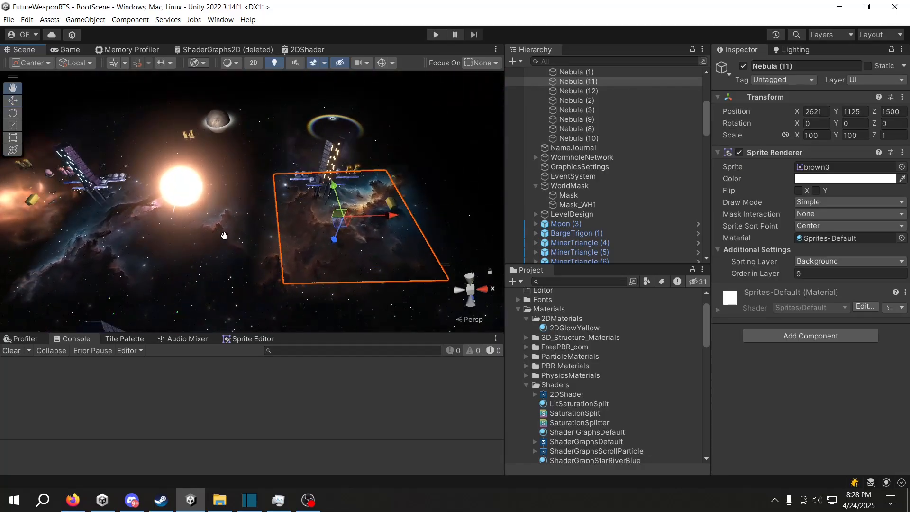
pyautogui.scroll(6, 257, 234)
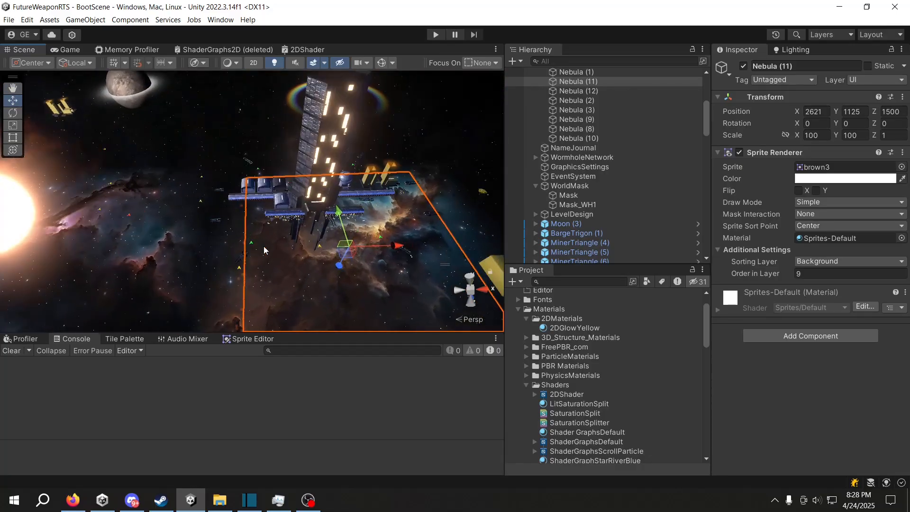
pyautogui.scroll(4, 299, 242)
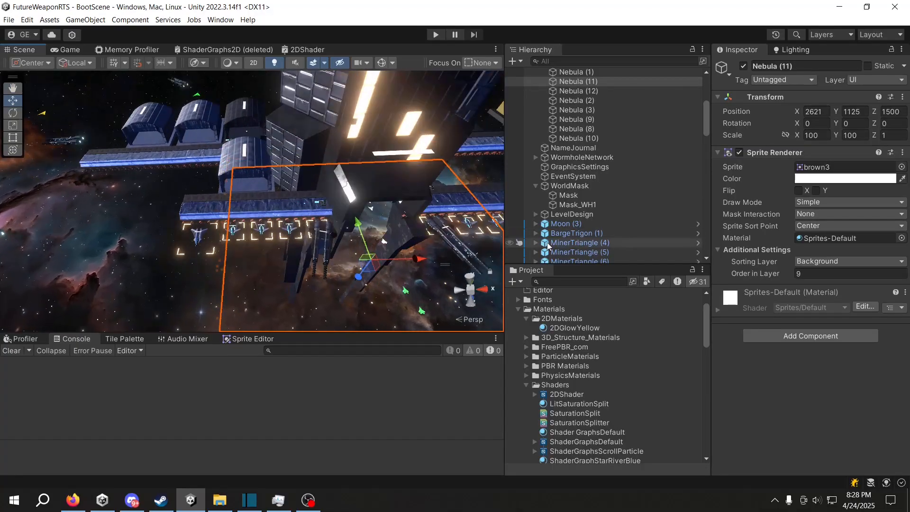
# Step: Collapse the Sky object's children in the BootScene hierarchy
pyautogui.scroll(-6, 551, 242)
pyautogui.scroll(-10, 551, 242)
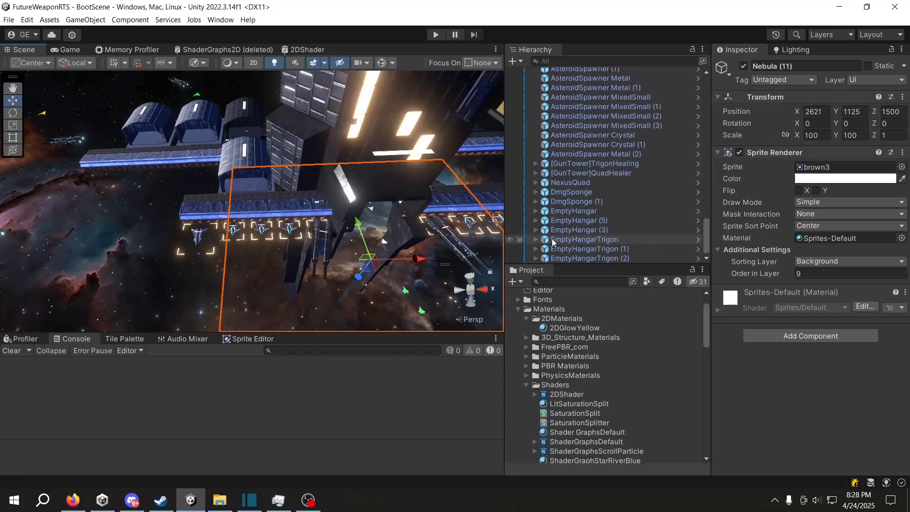
pyautogui.scroll(15, 554, 238)
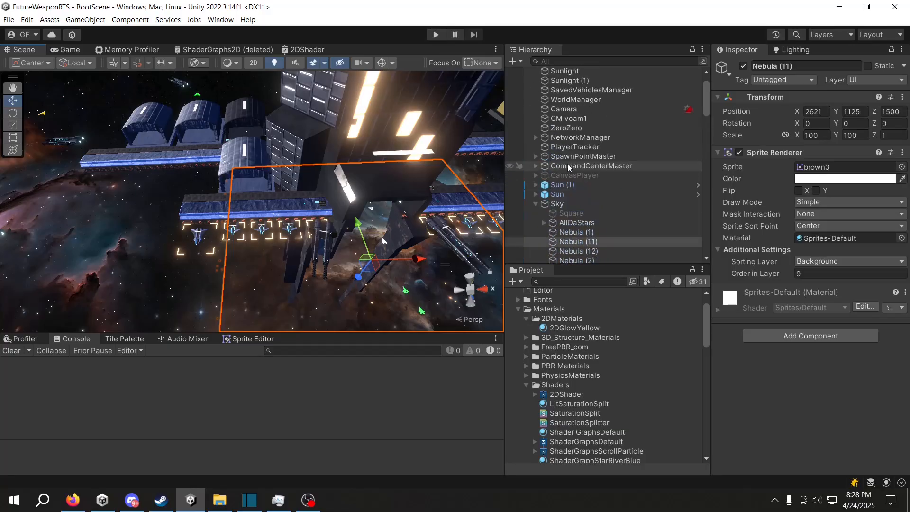
pyautogui.scroll(-2, 568, 167)
pyautogui.click(536, 126)
pyautogui.scroll(3, 536, 135)
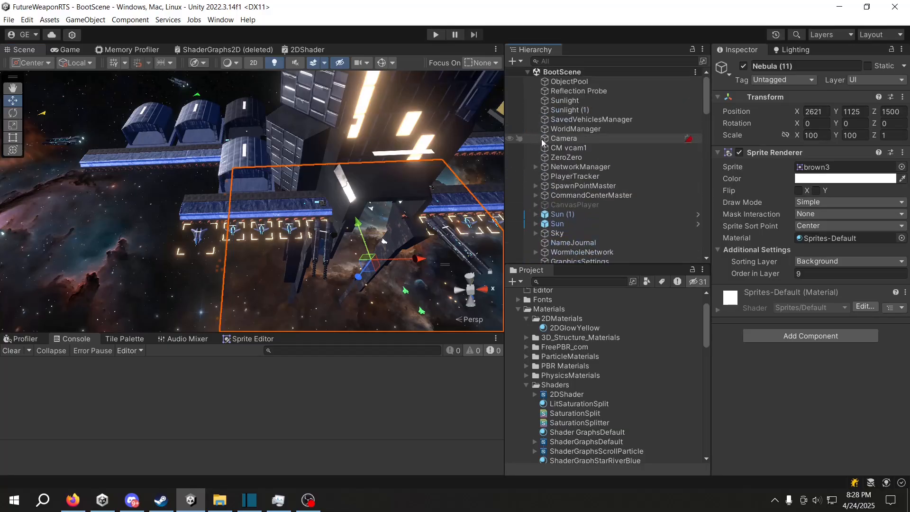
# Step: Assign the ExplosionCyan particle material to the Tilemap under Grid in the scene's NexusQuad, and deselect the Tilemap to view its markings
pyautogui.click(384, 137)
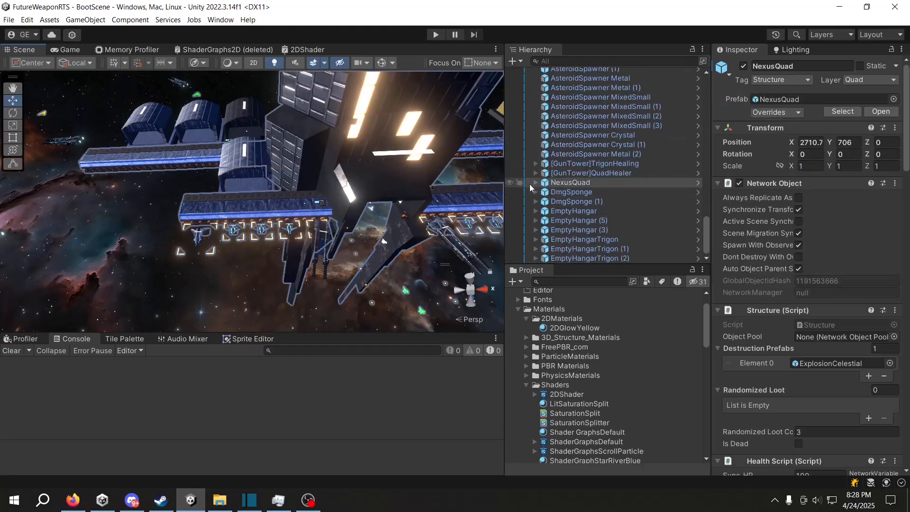
pyautogui.click(536, 182)
pyautogui.scroll(-5, 585, 181)
pyautogui.click(576, 225)
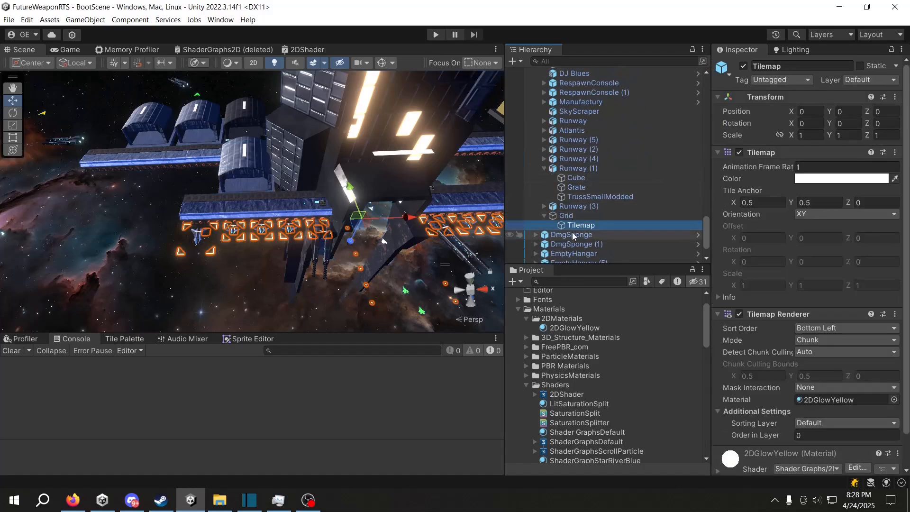
pyautogui.scroll(2, 561, 354)
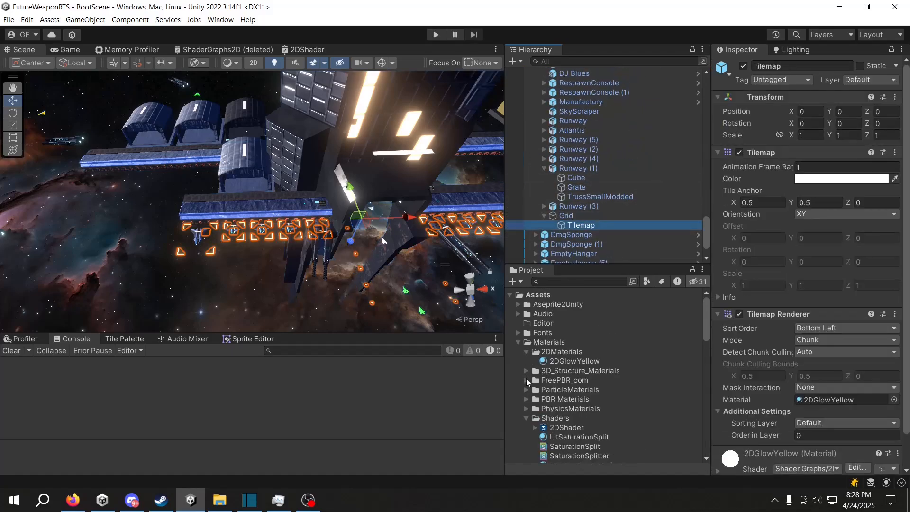
pyautogui.scroll(-4, 526, 378)
pyautogui.scroll(3, 526, 378)
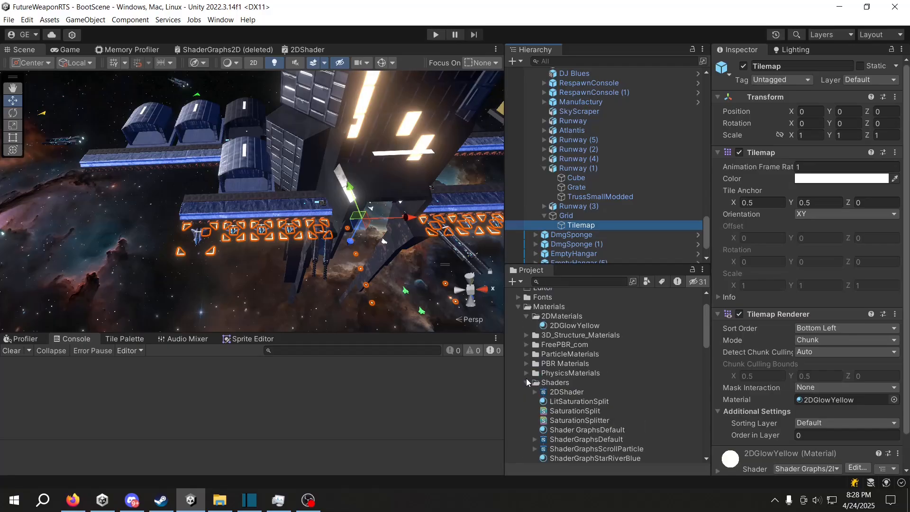
pyautogui.click(526, 353)
pyautogui.moveTo(573, 373); pyautogui.dragTo(816, 398)
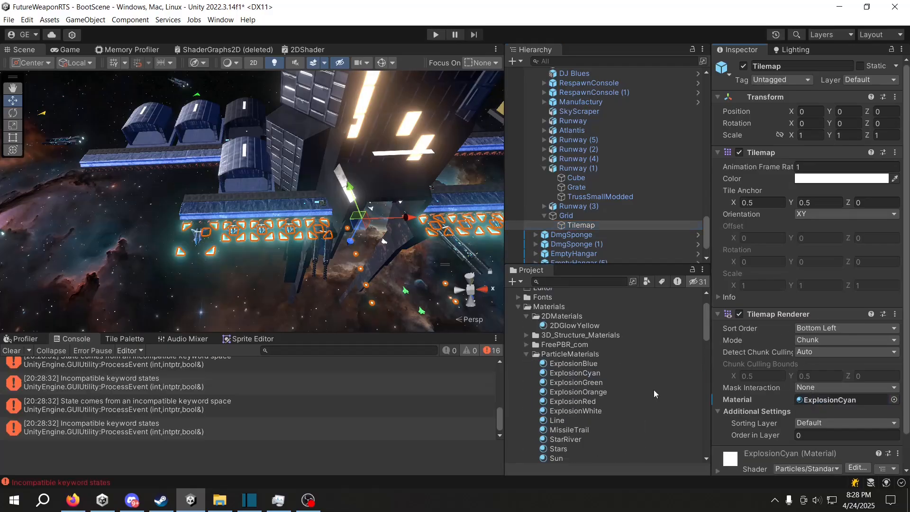
pyautogui.scroll(5, 274, 283)
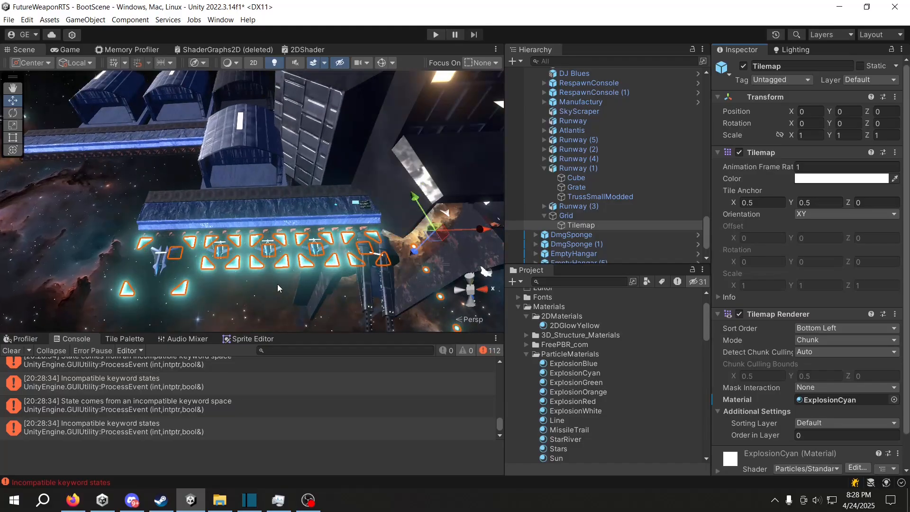
pyautogui.click(271, 287)
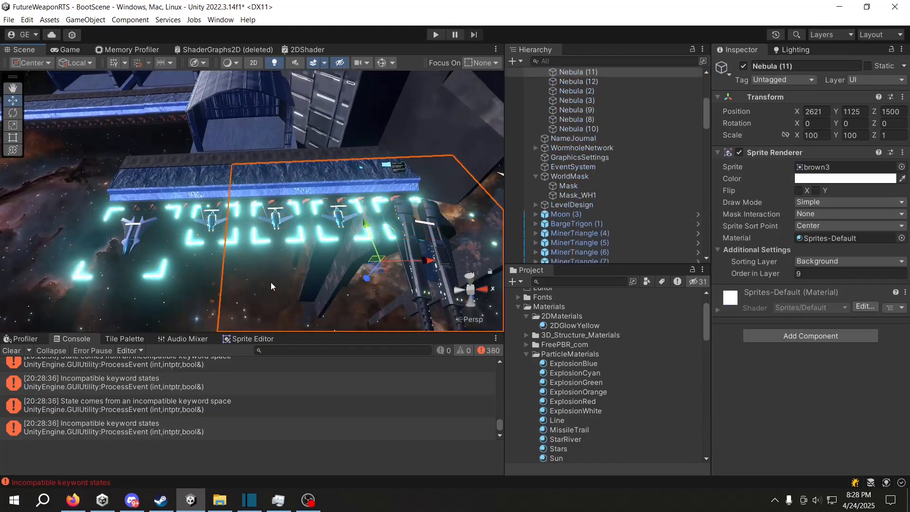